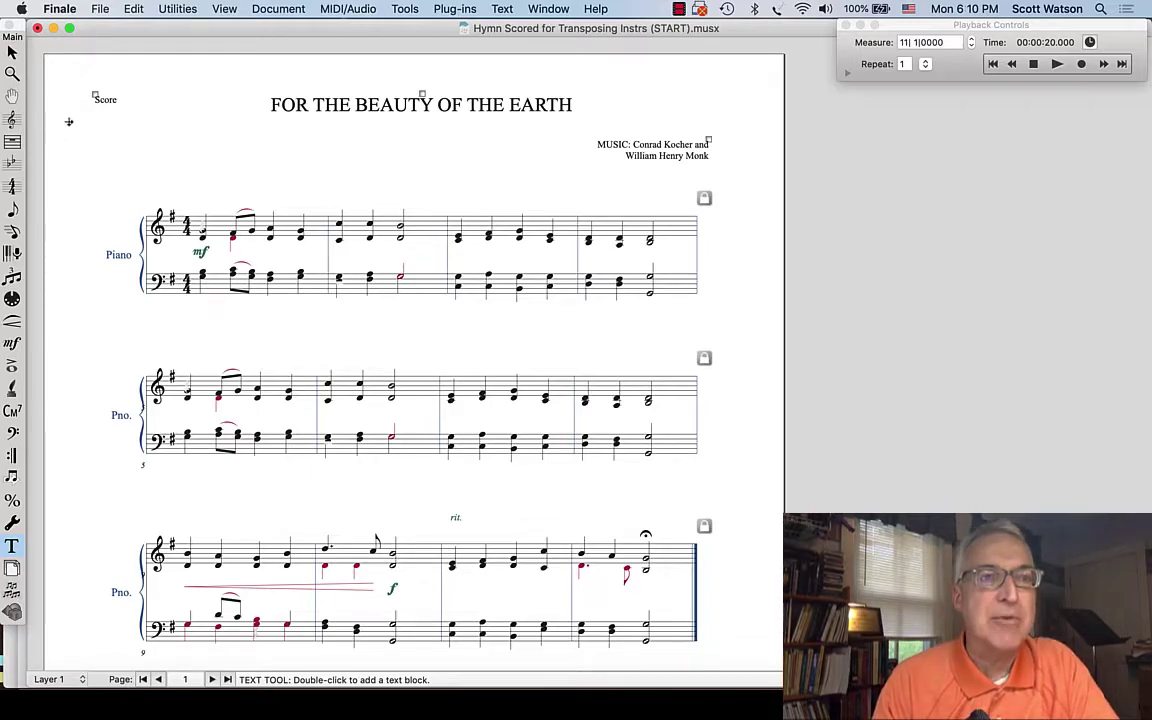
Open the Window menu to list the program windows
{"action": "left_click", "coordinate": [548, 8]}
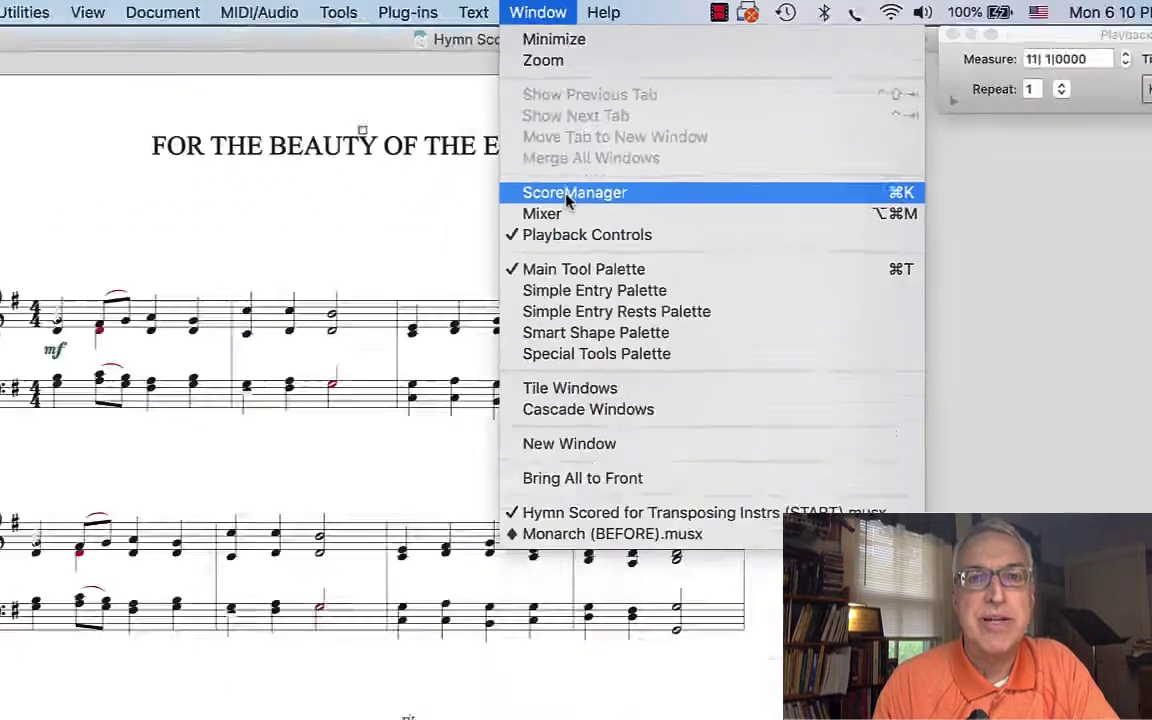
In the Score Manager, add Oboe and Clarinet in Bb woodwind instruments
{"action": "left_click", "coordinate": [565, 280]}
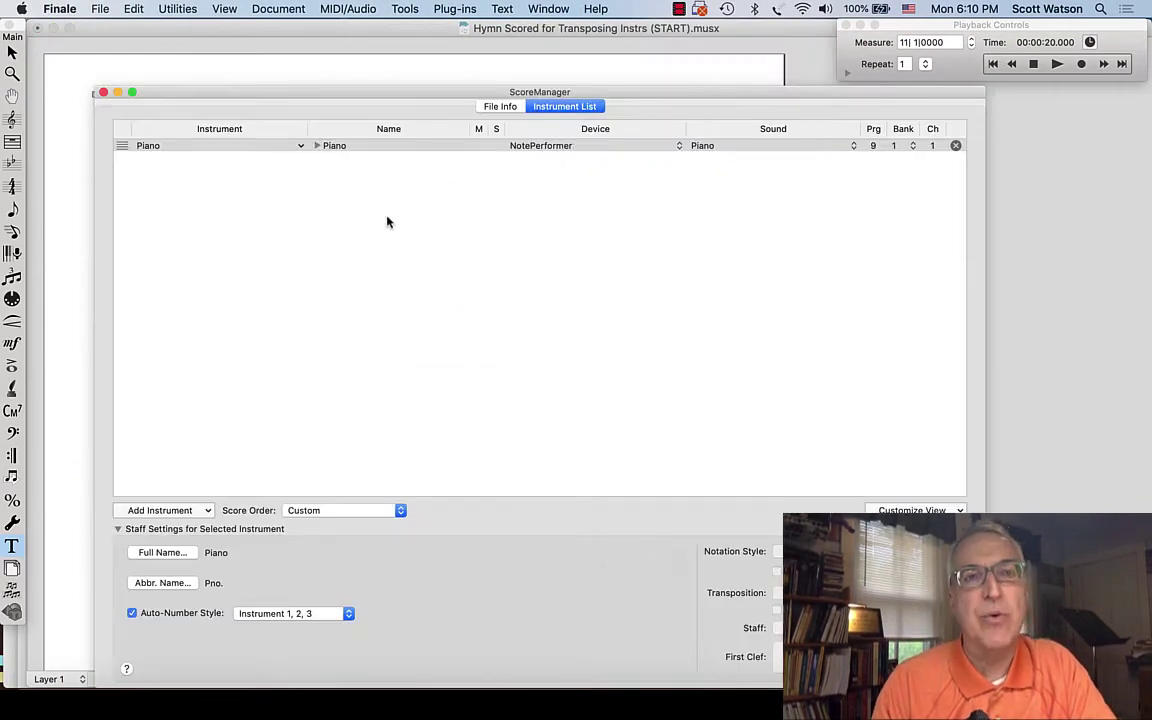
{"action": "left_click", "coordinate": [176, 508]}
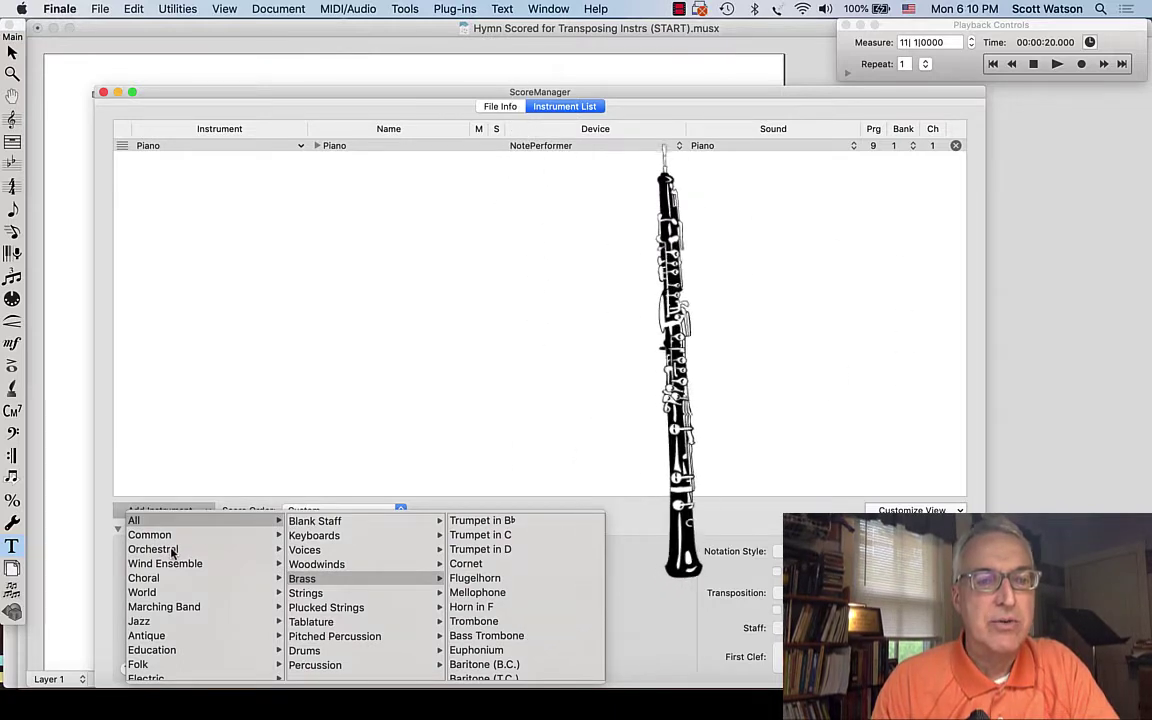
{"action": "mouse_move", "coordinate": [168, 563]}
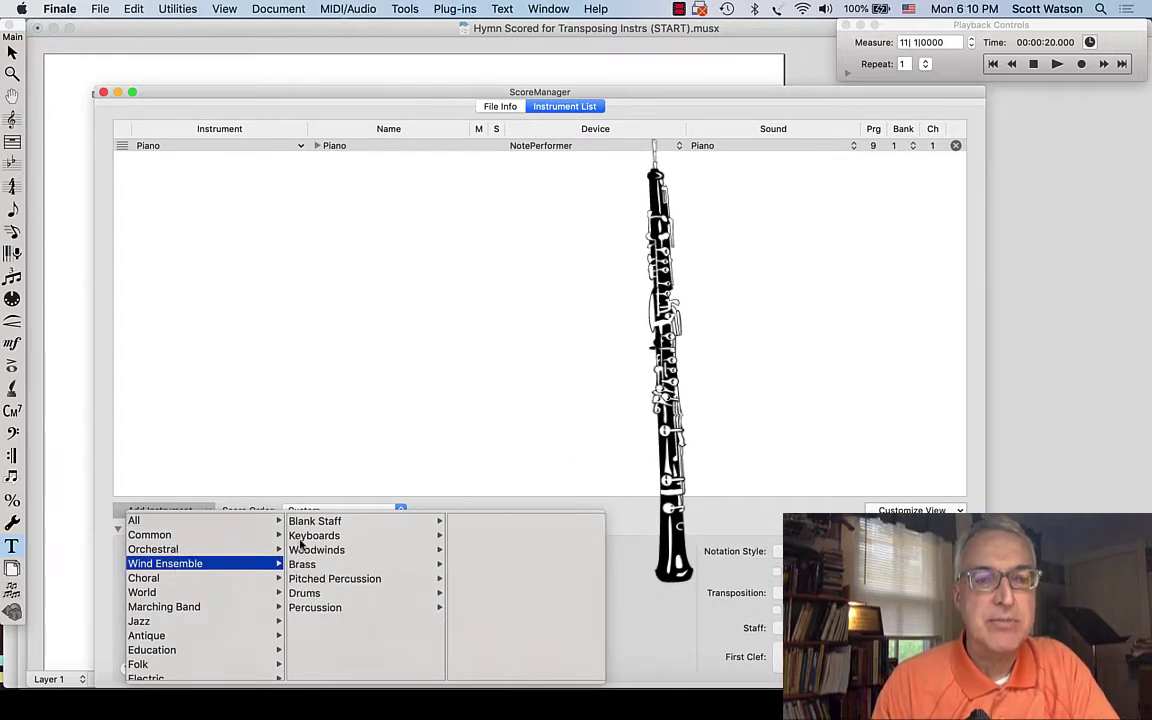
{"action": "mouse_move", "coordinate": [428, 546]}
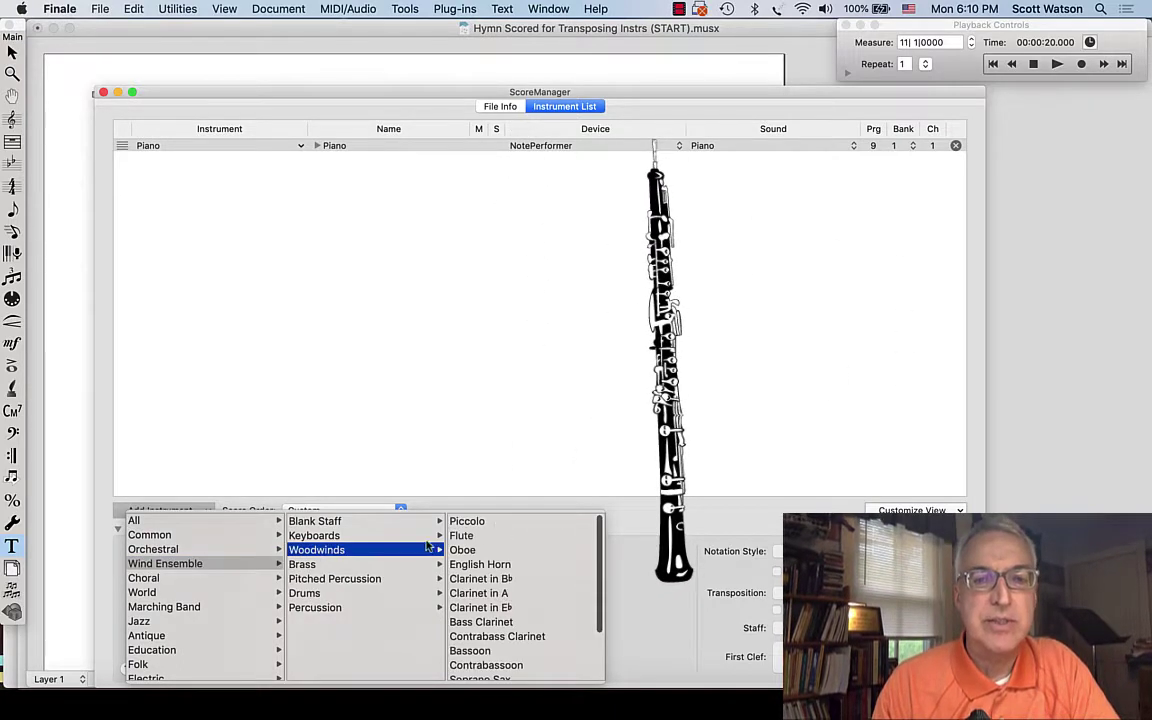
{"action": "left_click", "coordinate": [478, 553]}
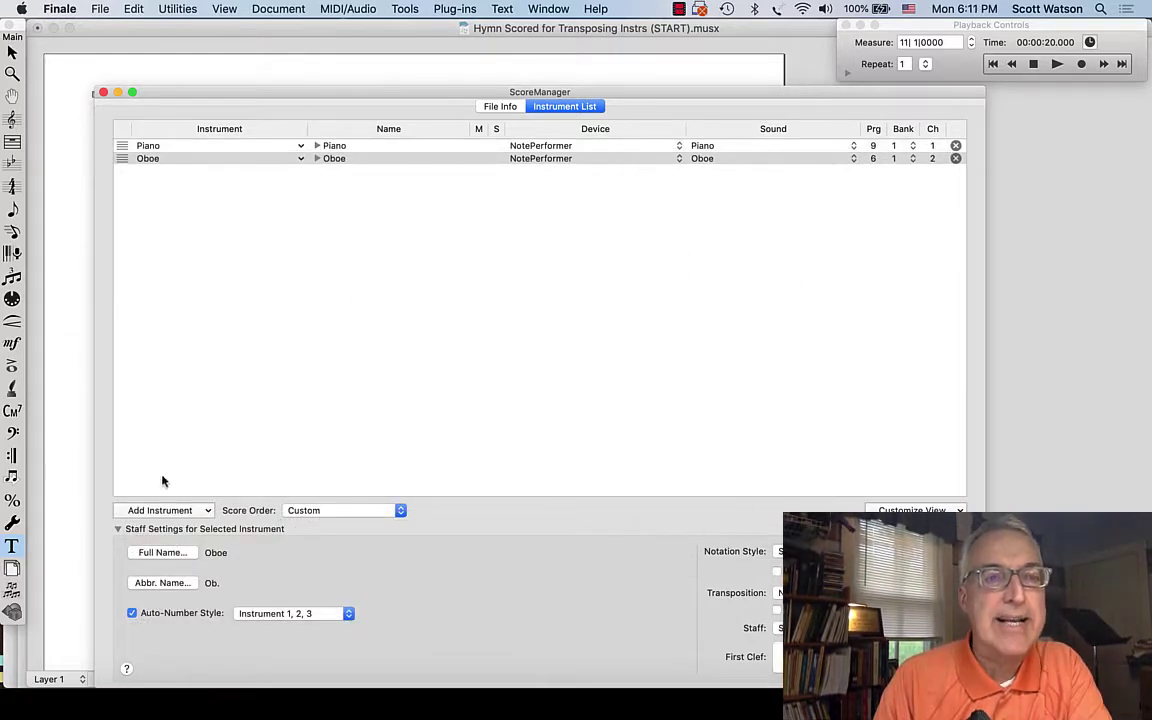
{"action": "left_click", "coordinate": [156, 511]}
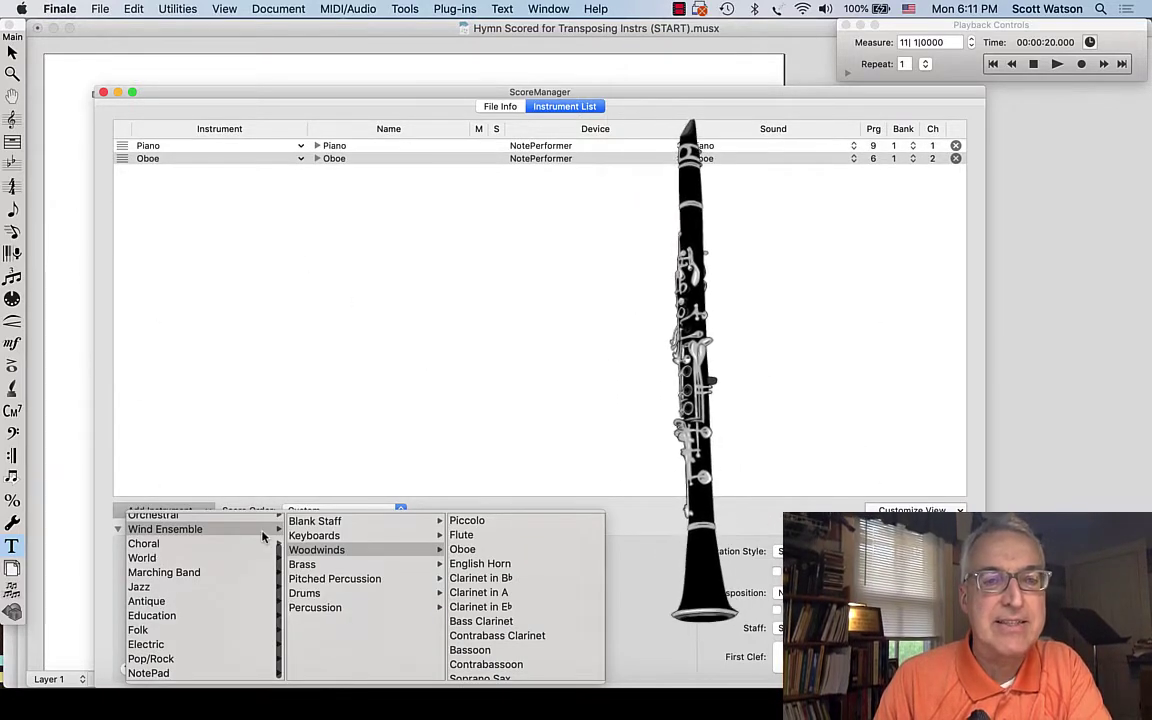
{"action": "left_click", "coordinate": [478, 578]}
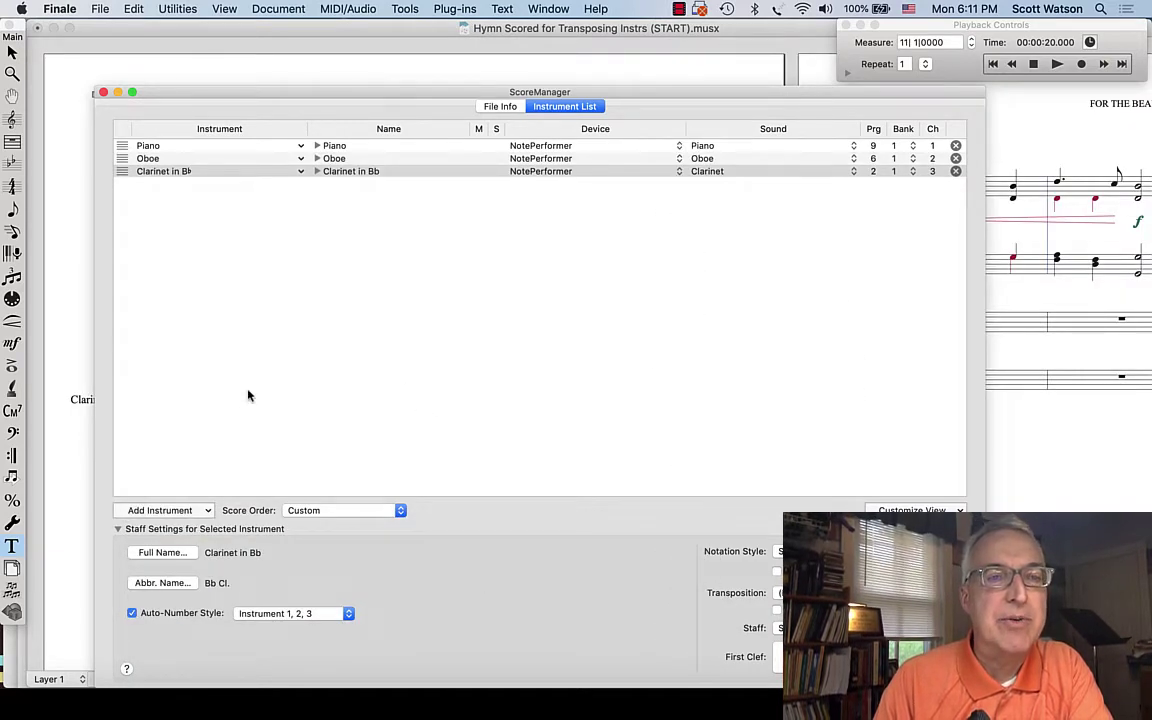
Add an Alto Sax and an orchestral strings Cello to the score
{"action": "left_click", "coordinate": [166, 516]}
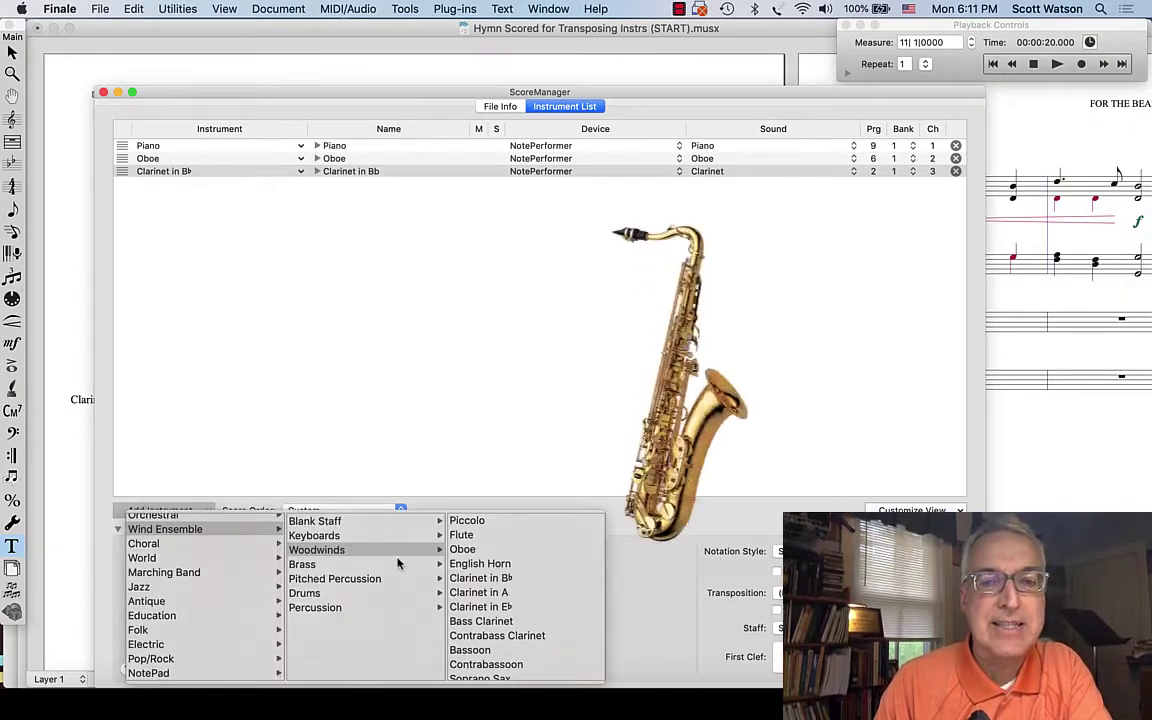
{"action": "scroll", "coordinate": [485, 610], "scroll_direction": "down", "scroll_amount": 3}
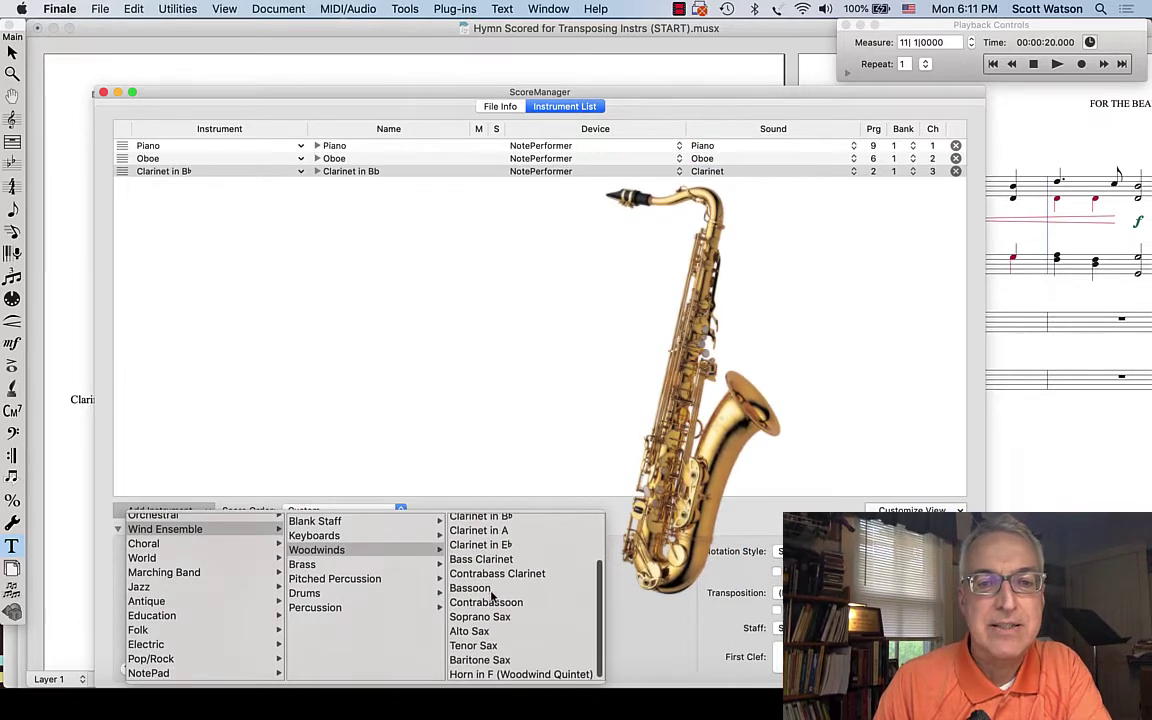
{"action": "left_click", "coordinate": [472, 630]}
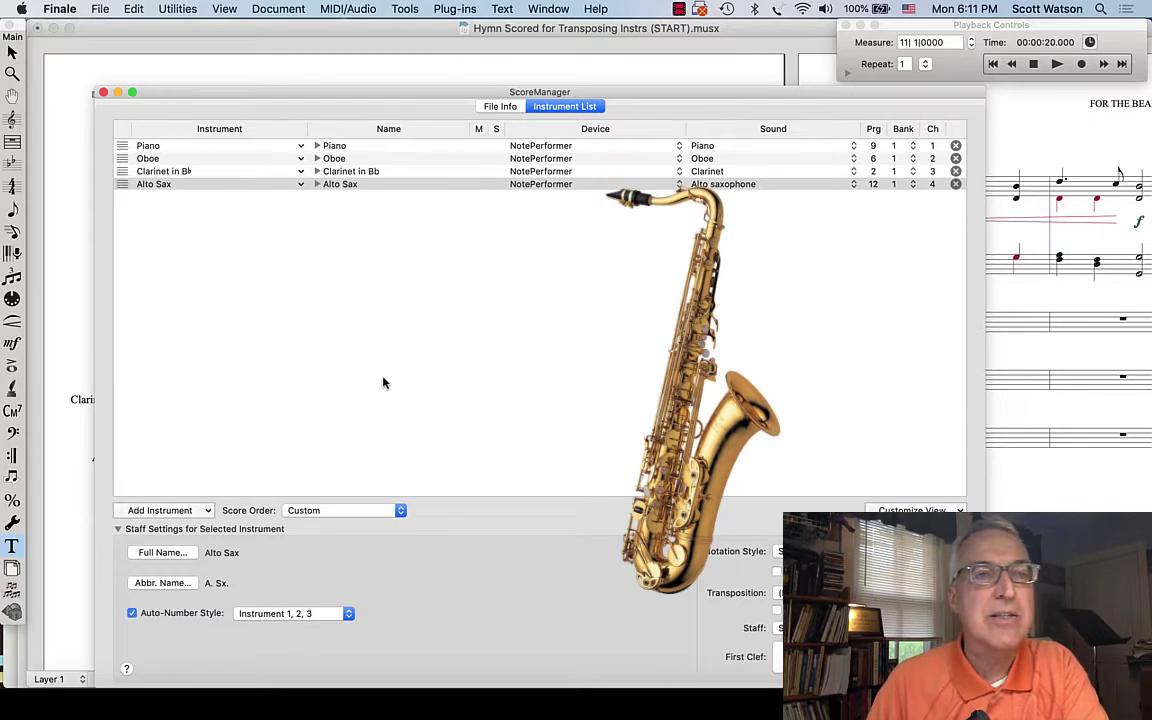
{"action": "left_click", "coordinate": [186, 511]}
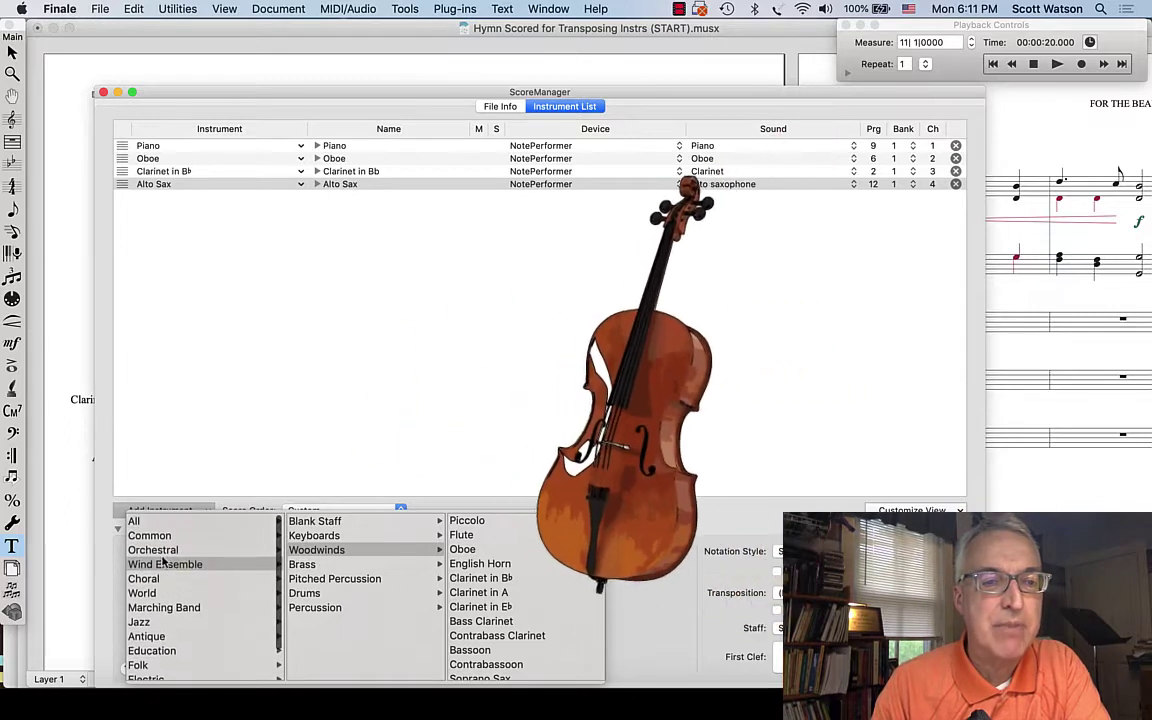
{"action": "mouse_move", "coordinate": [160, 552]}
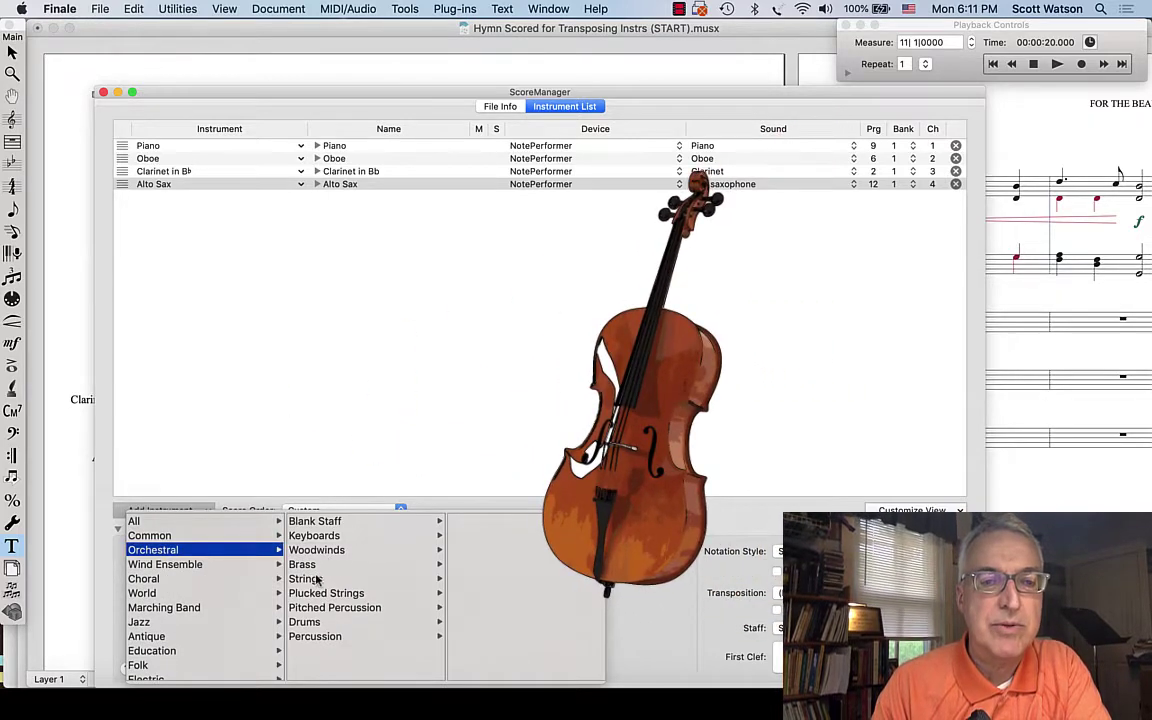
{"action": "mouse_move", "coordinate": [312, 580]}
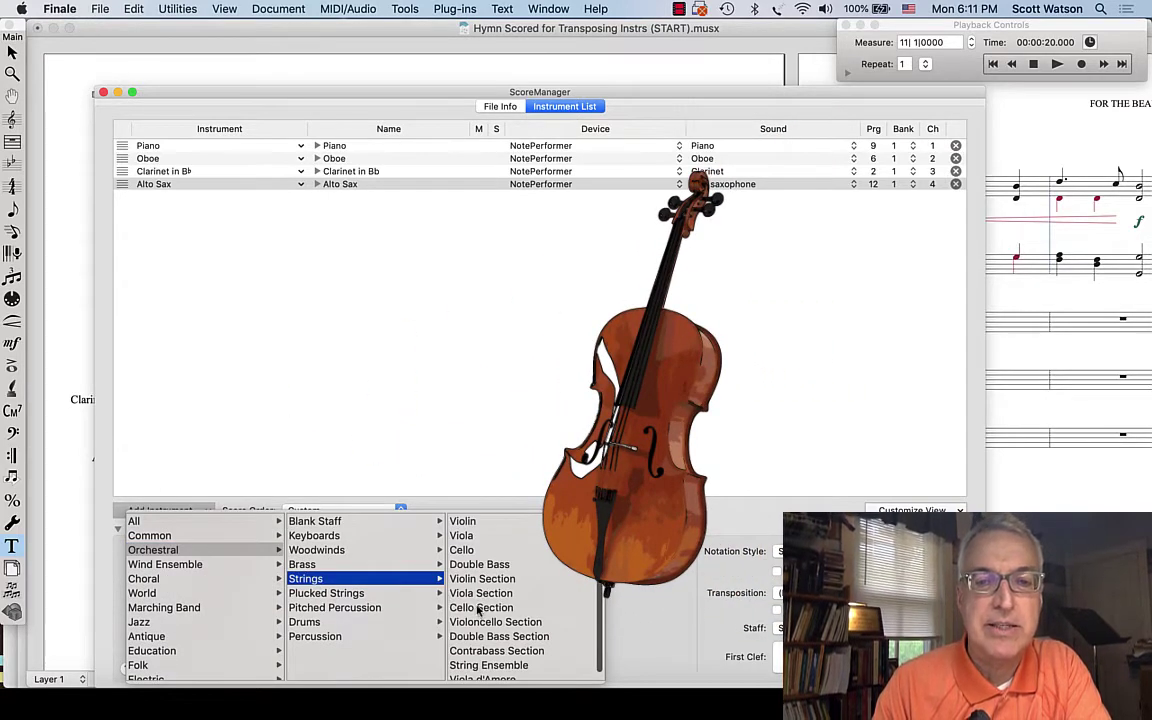
{"action": "left_click", "coordinate": [463, 551]}
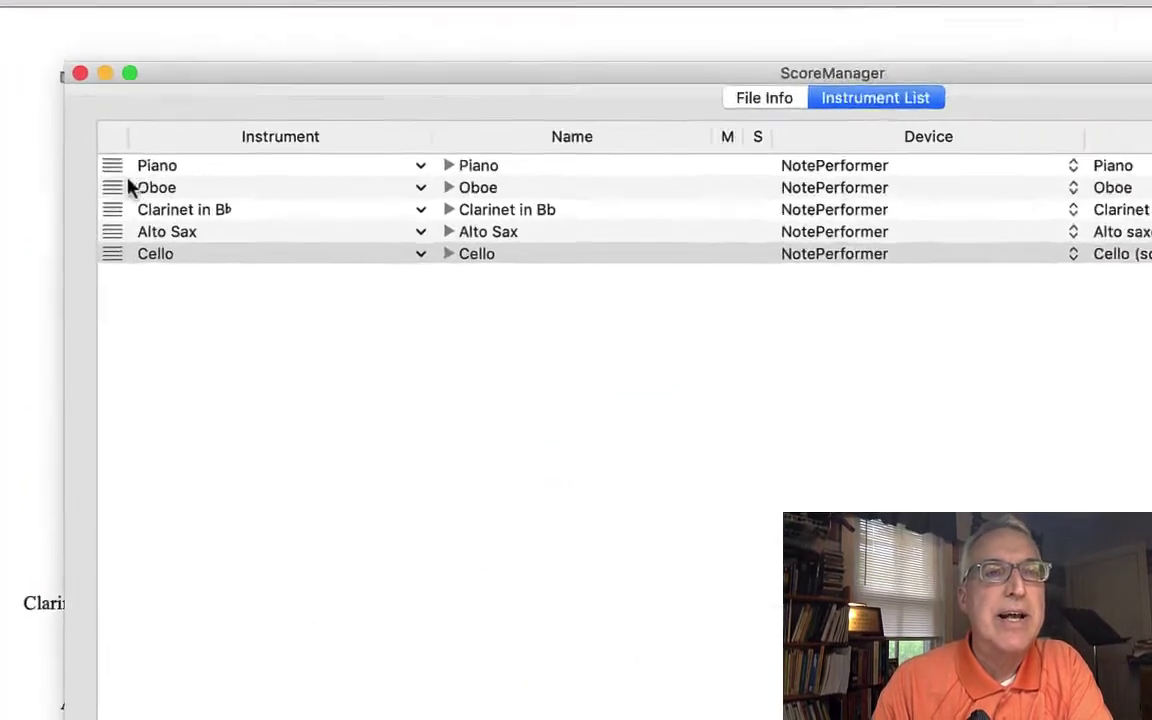
Drag Piano below Cello so it sits last in the instrument list
{"action": "left_click", "coordinate": [108, 174]}
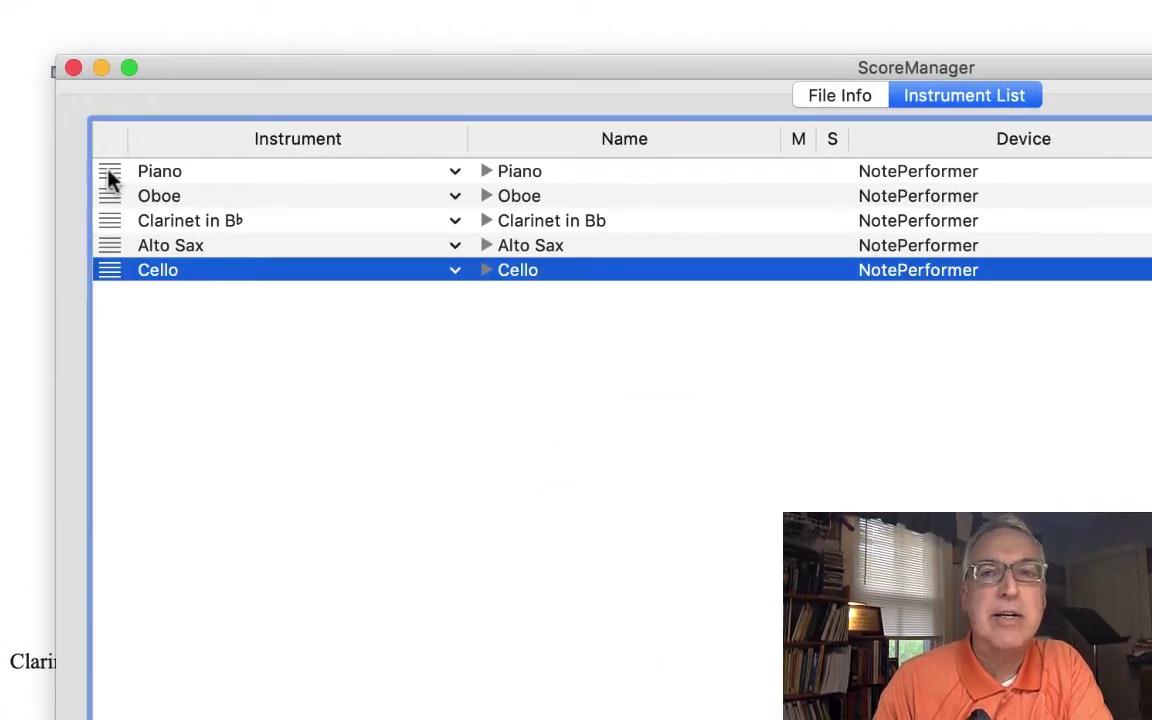
{"action": "left_click", "coordinate": [108, 174]}
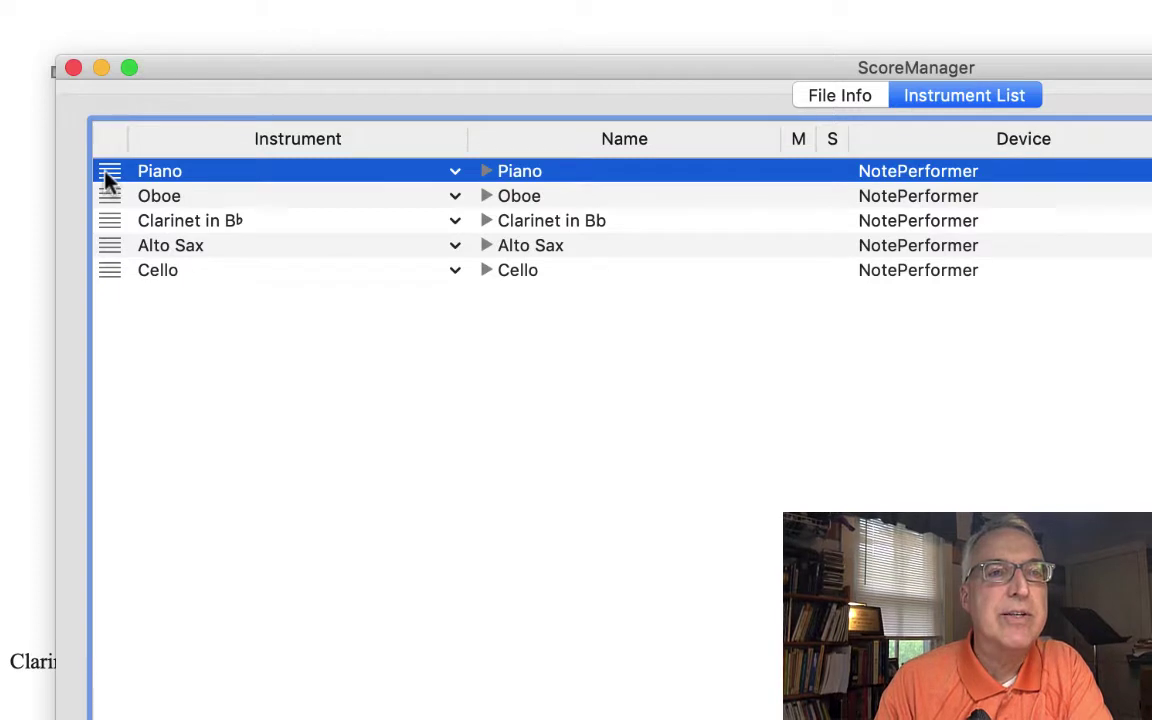
{"action": "left_click_drag", "start_coordinate": [105, 175], "coordinate": [120, 285]}
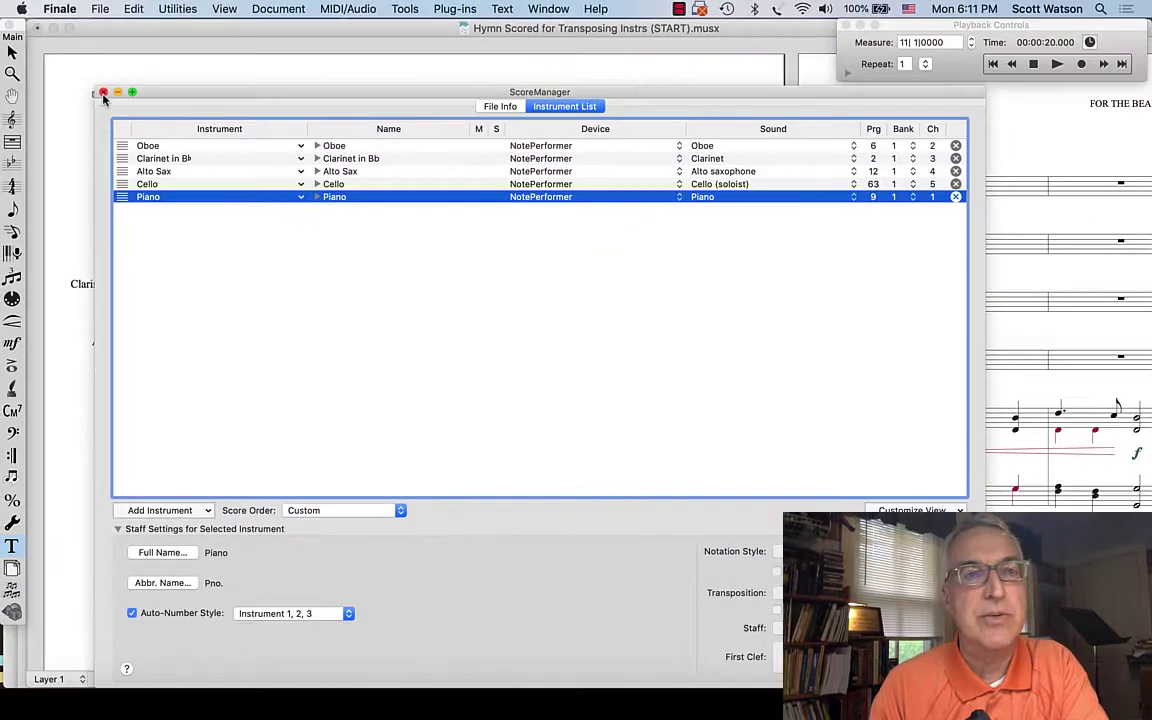
Return to the score and select the Oboe through Cello staves
{"action": "left_click", "coordinate": [102, 92]}
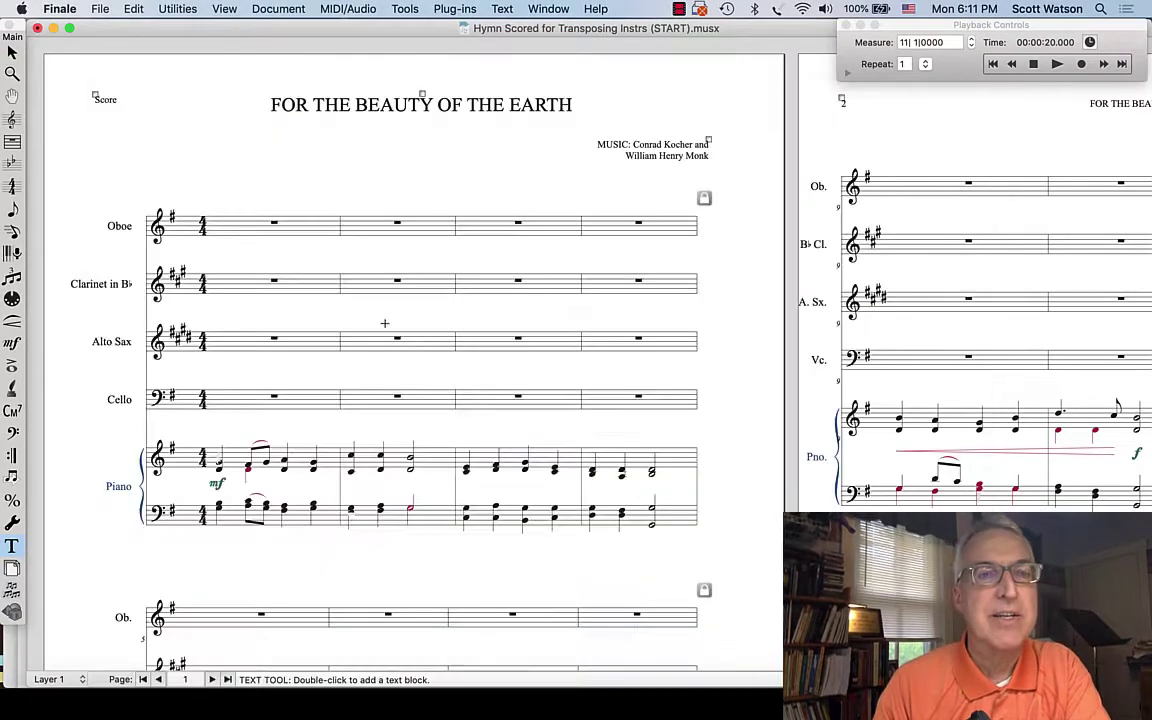
{"action": "key", "text": "Escape"}
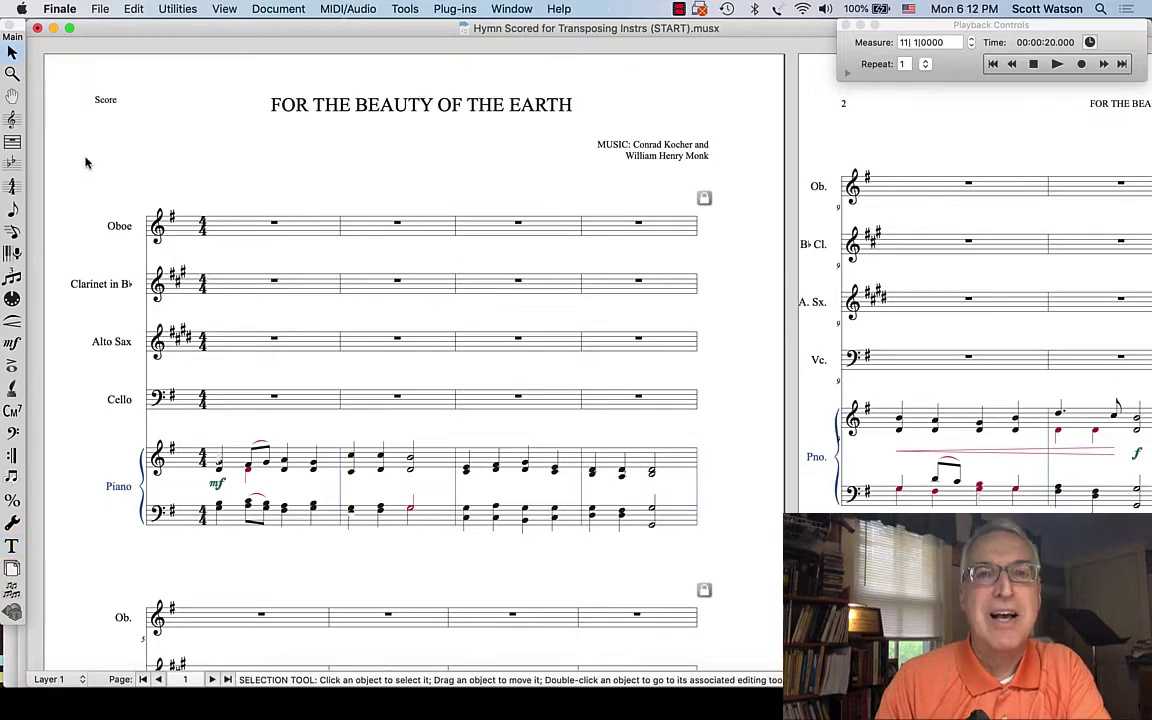
{"action": "left_click", "coordinate": [12, 118]}
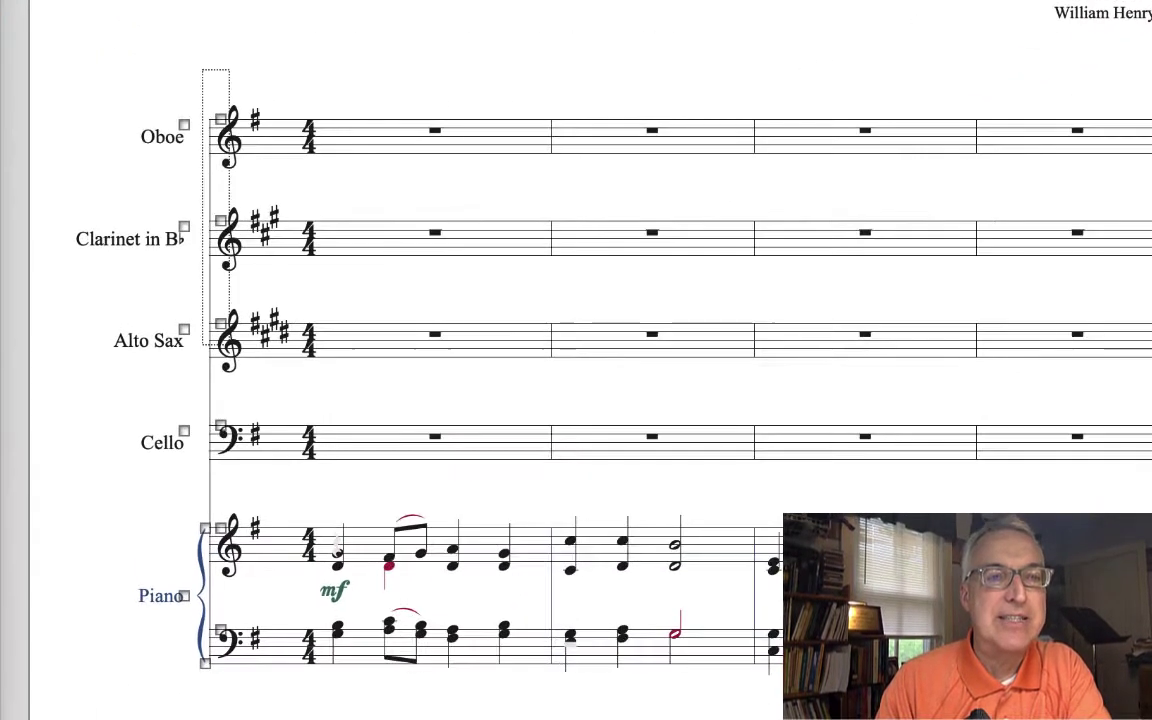
{"action": "left_click_drag", "start_coordinate": [229, 345], "coordinate": [235, 489]}
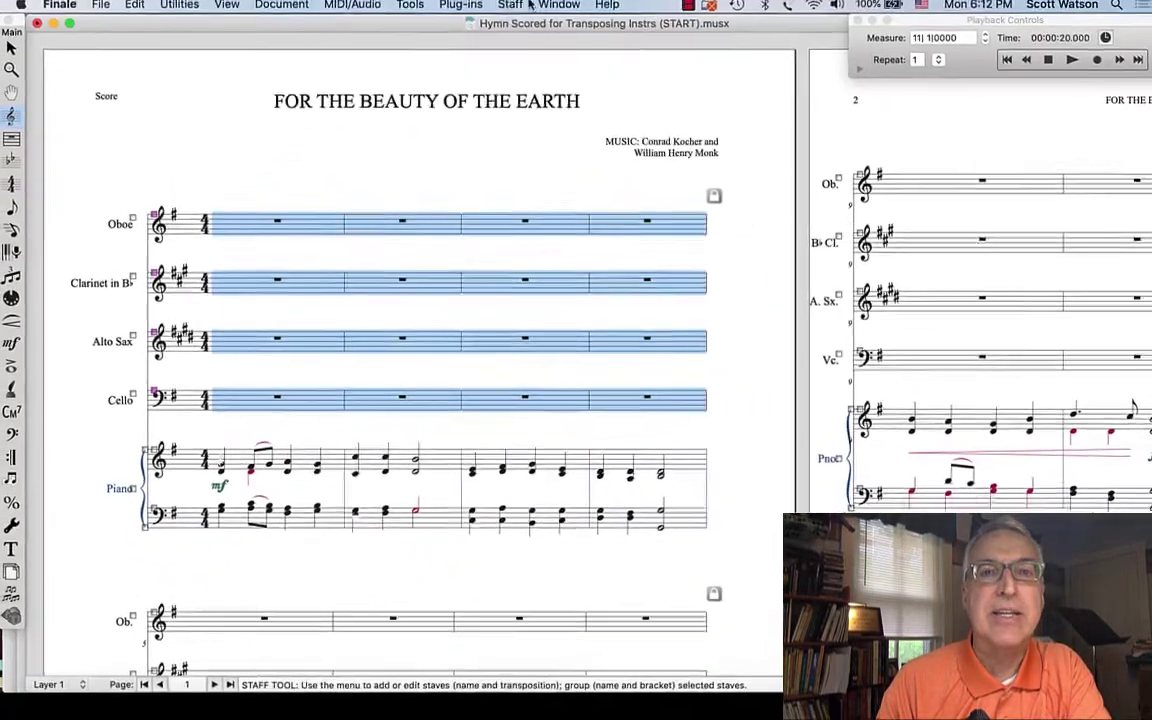
Group Oboe to Cello with a square bracket across all measures, then deselect
{"action": "left_click", "coordinate": [503, 9]}
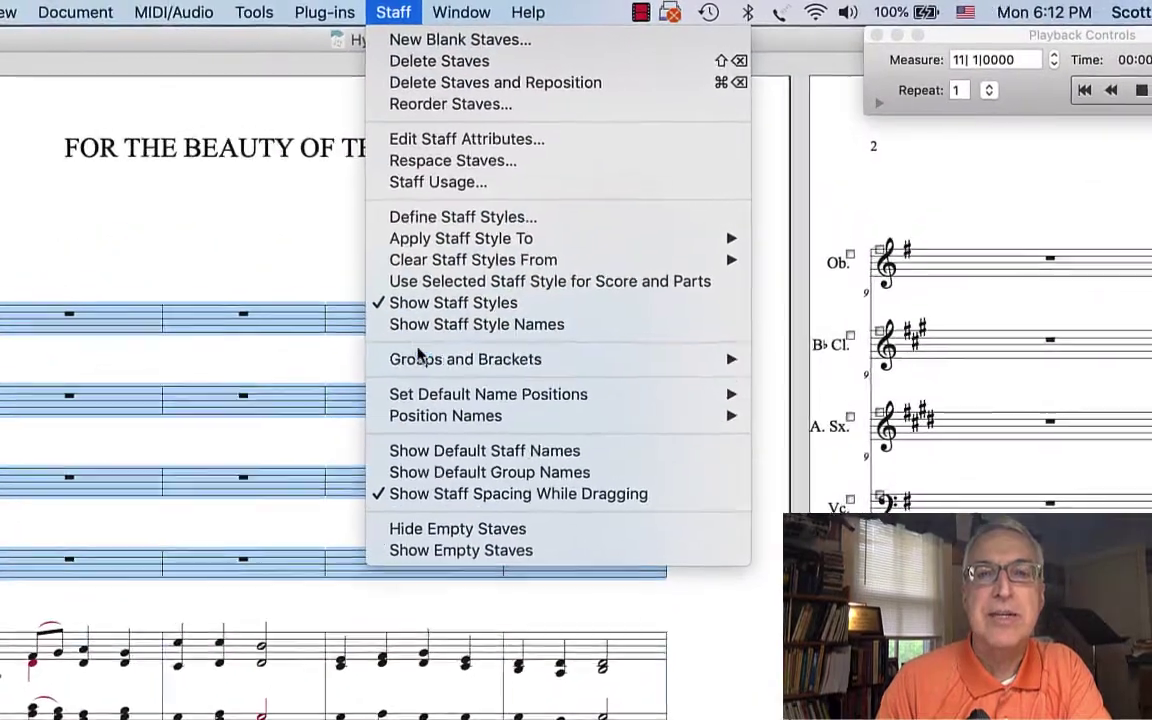
{"action": "mouse_move", "coordinate": [521, 256]}
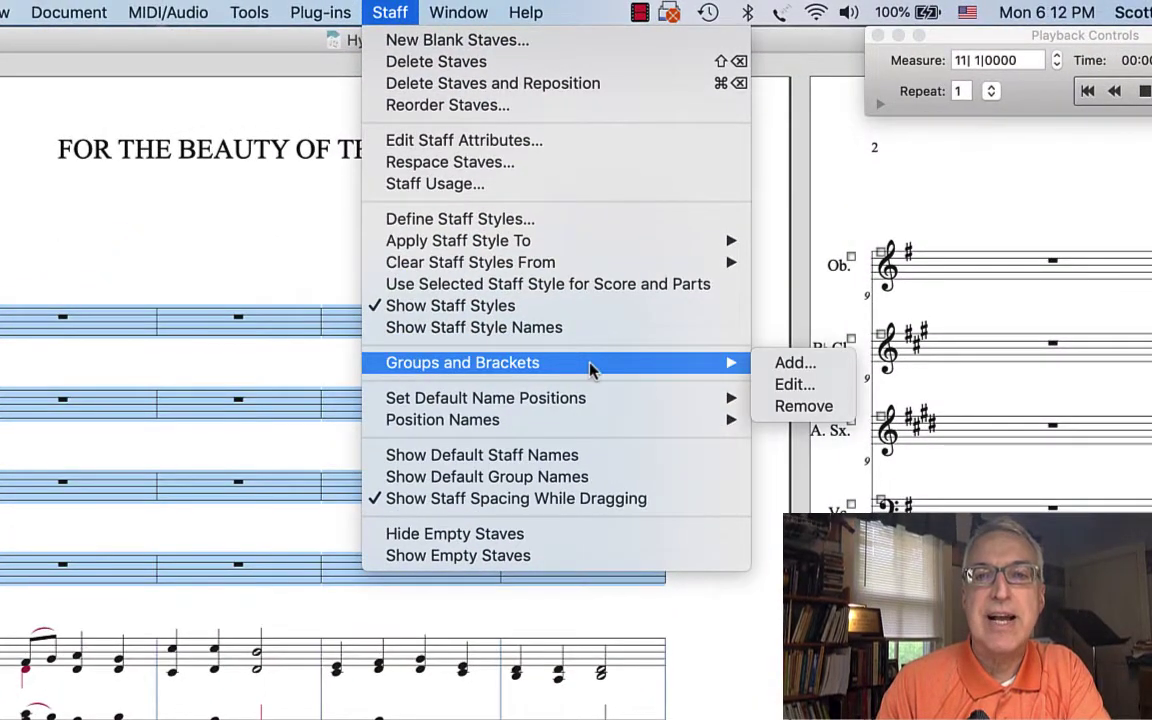
{"action": "left_click", "coordinate": [788, 363]}
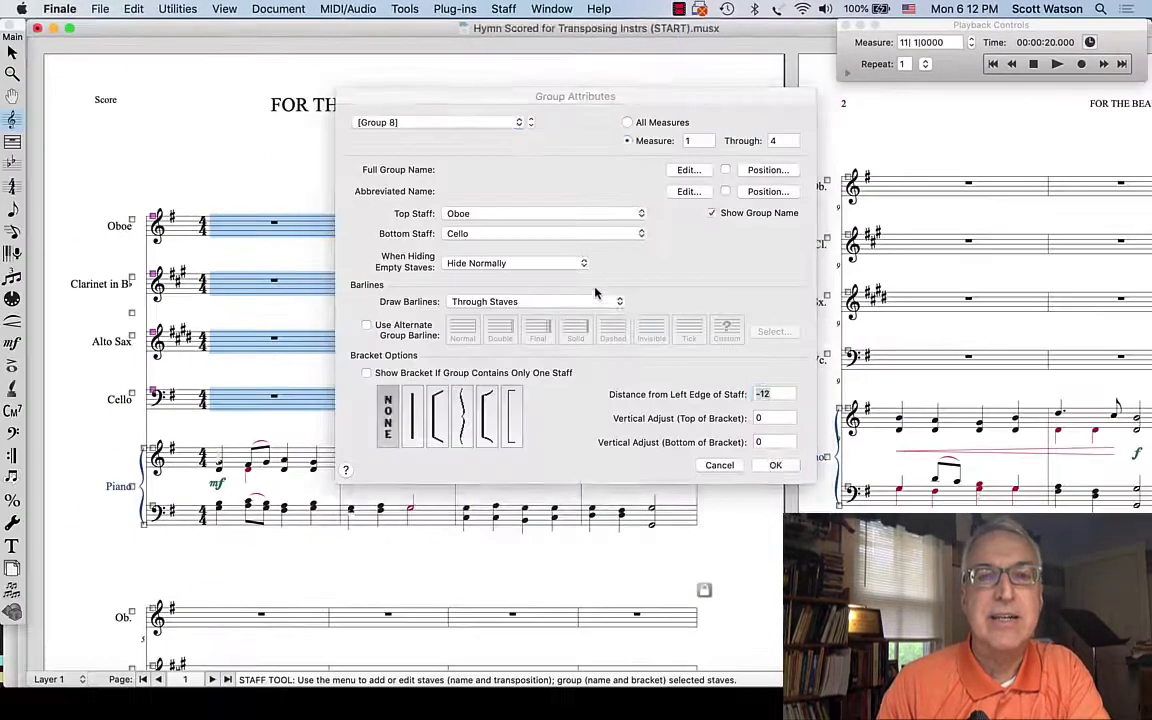
{"action": "left_click", "coordinate": [484, 416]}
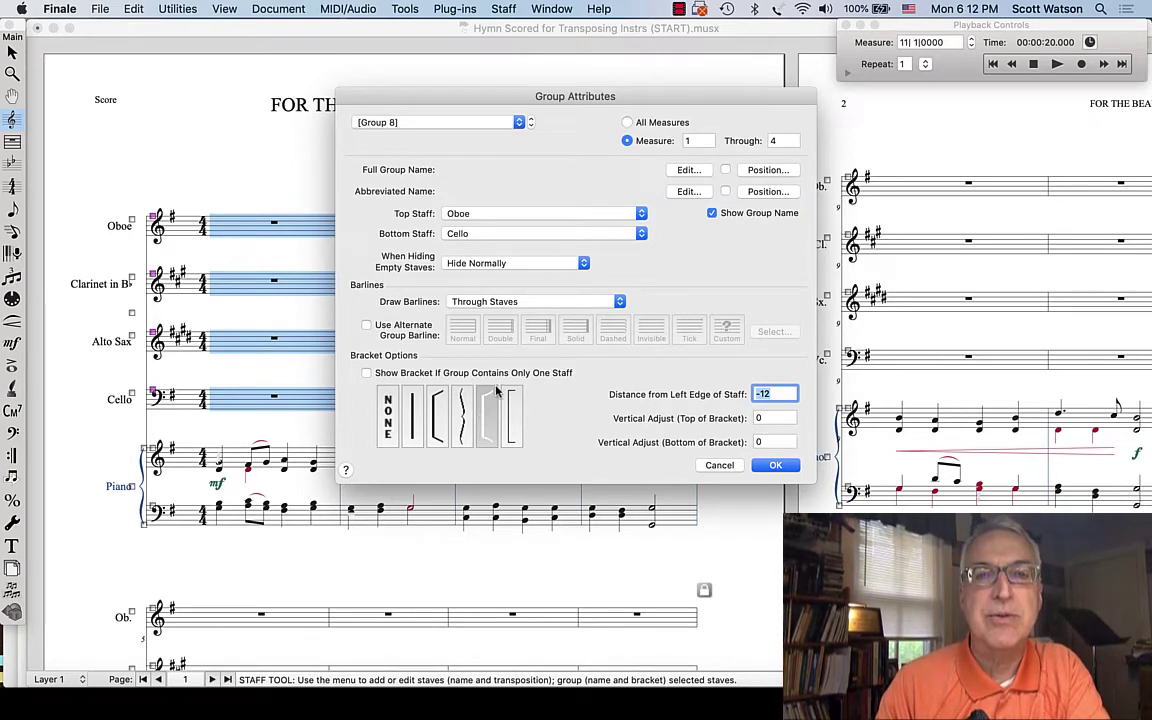
{"action": "left_click", "coordinate": [627, 122]}
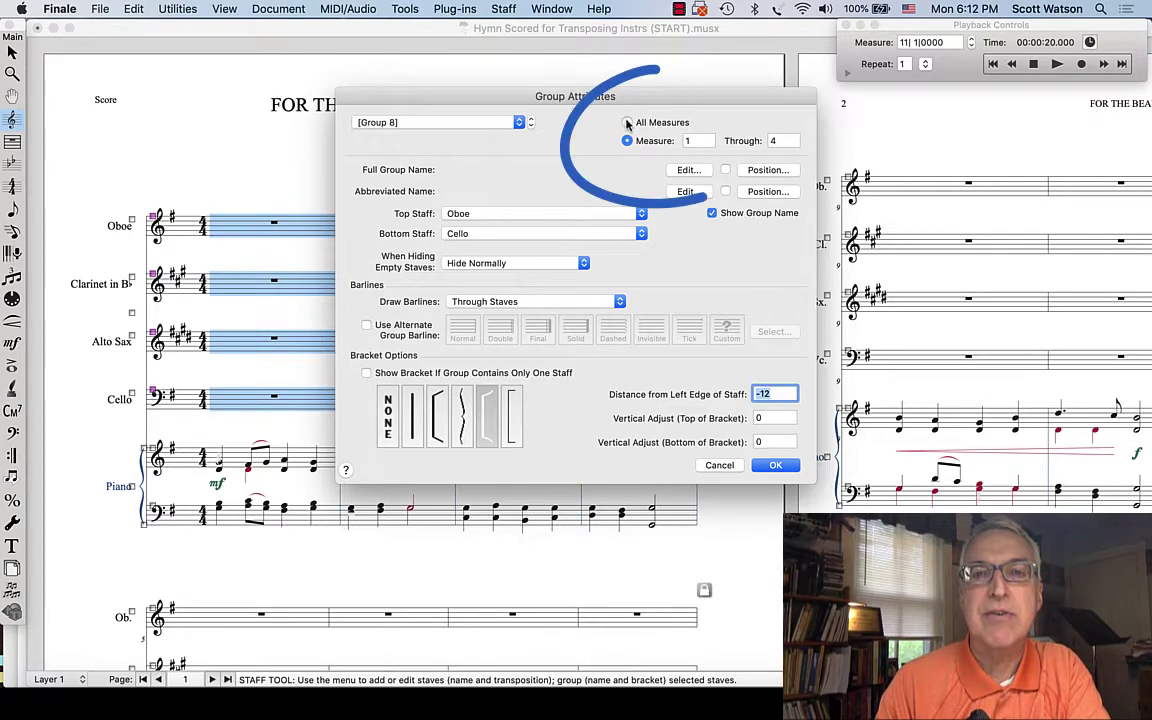
{"action": "left_click", "coordinate": [770, 465]}
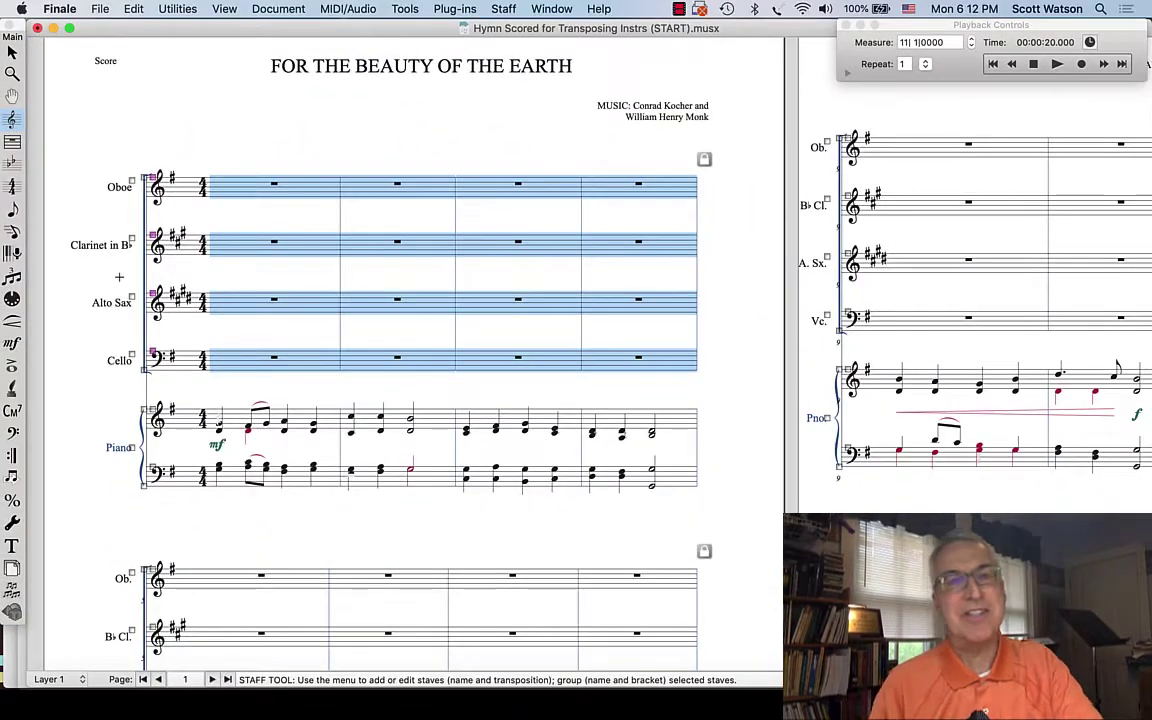
{"action": "left_click", "coordinate": [233, 131]}
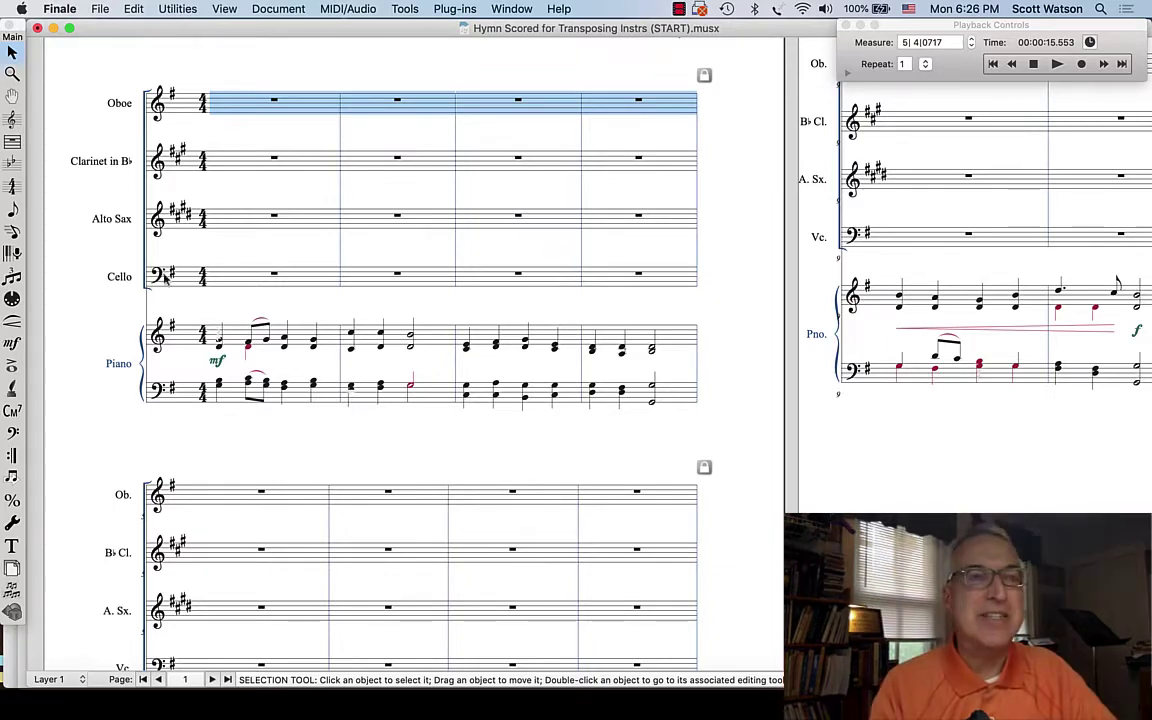
Step-enter the hymn melody on the Oboe in measures 1–4 using quarter, eighth and half notes
{"action": "left_click", "coordinate": [12, 233]}
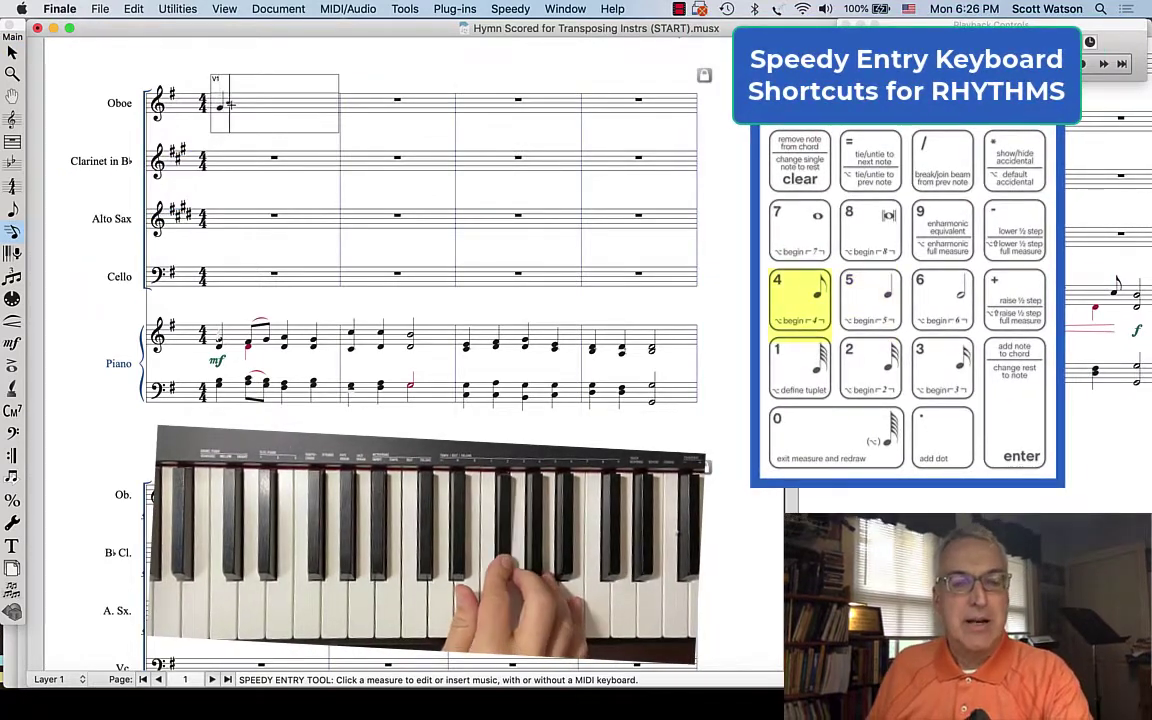
{"action": "key", "text": "5"}
{"action": "key", "text": "4"}
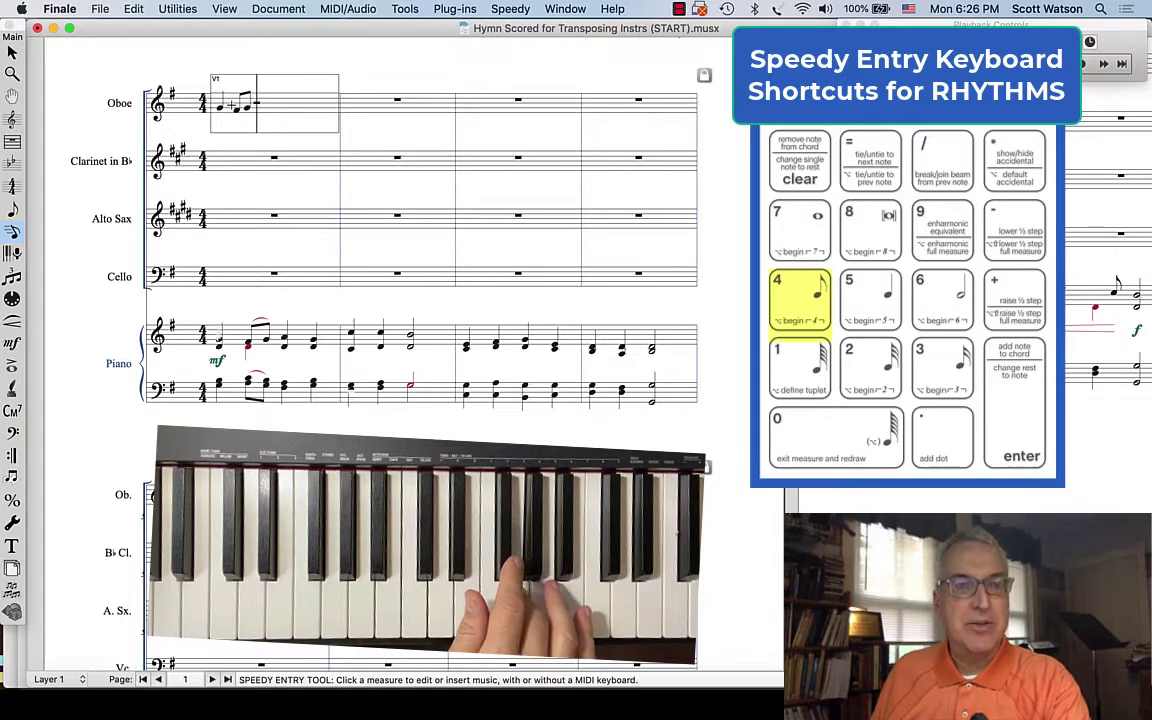
{"action": "key", "text": "5"}
{"action": "key", "text": "5"}
{"action": "key", "text": "5"}
{"action": "key", "text": "5"}
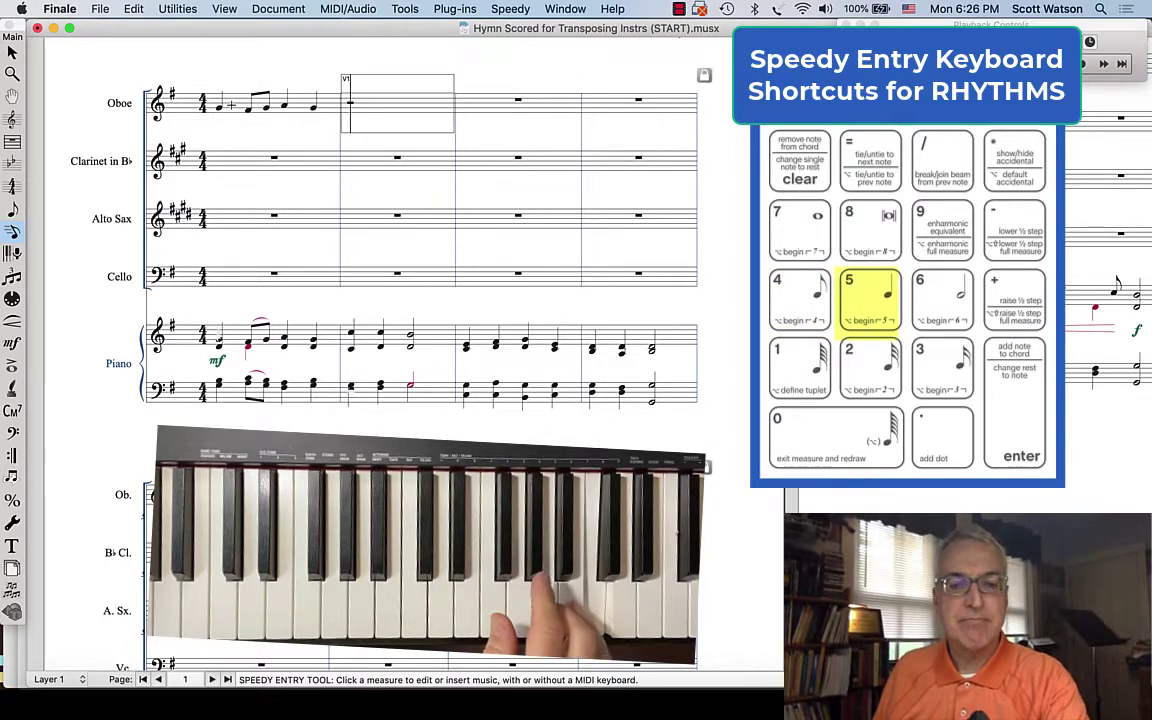
{"action": "key", "text": "6"}
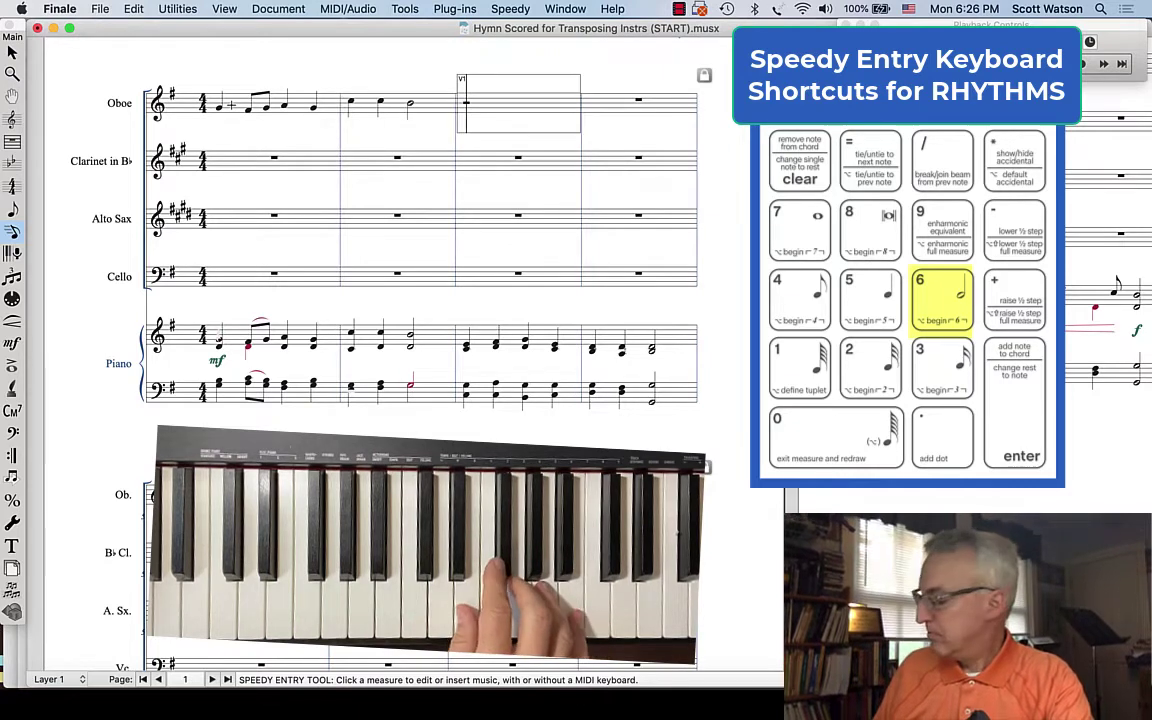
{"action": "key", "text": "5"}
{"action": "key", "text": "5"}
{"action": "key", "text": "5"}
{"action": "key", "text": "5"}
{"action": "key", "text": "5"}
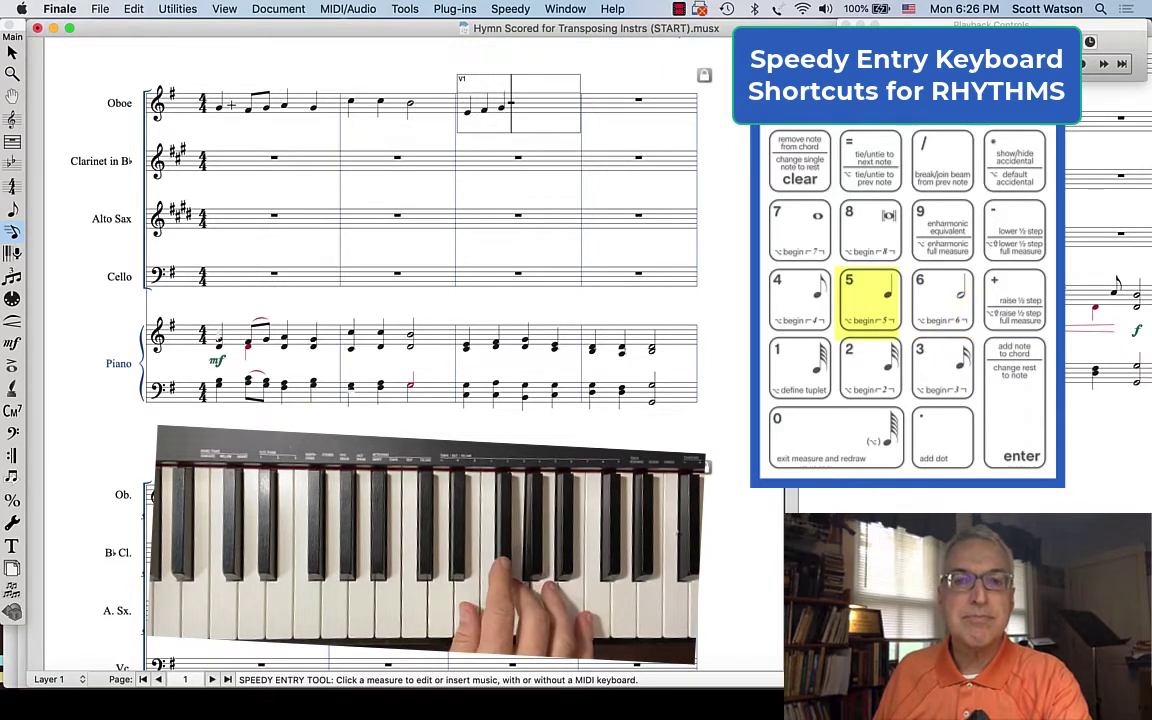
{"action": "key", "text": "5"}
{"action": "key", "text": "5"}
{"action": "key", "text": "5"}
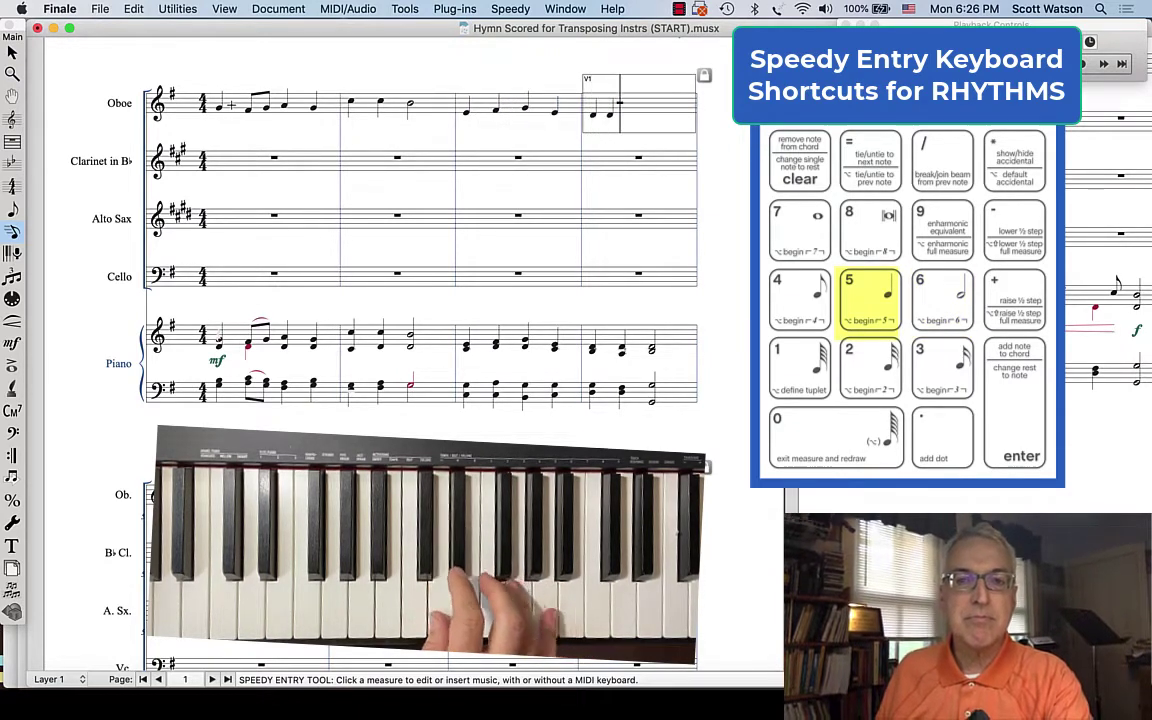
{"action": "key", "text": "6"}
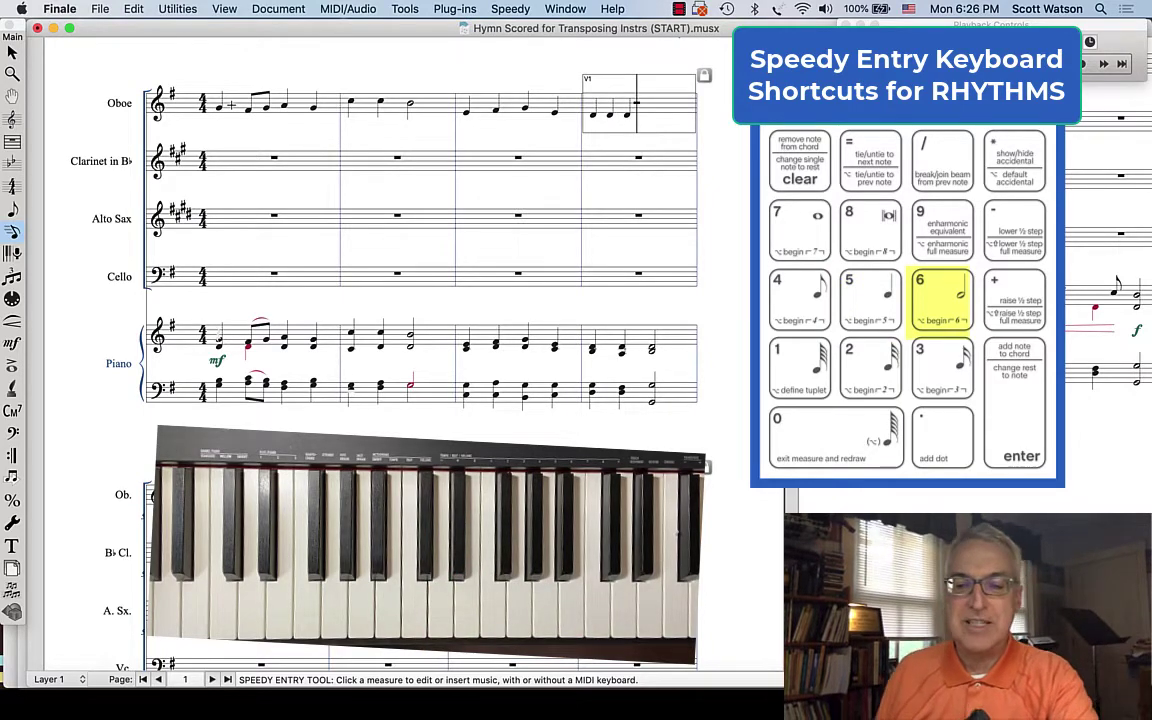
{"action": "key", "text": "6"}
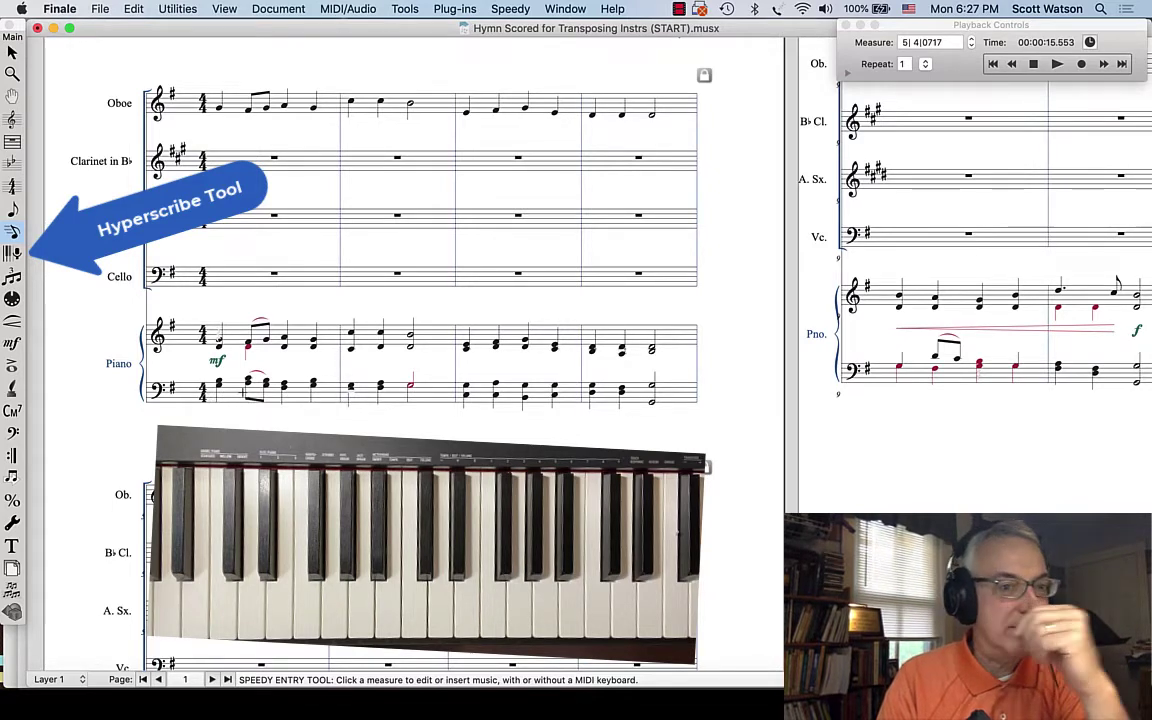
Record the Cello bass line for measures 1–4 with HyperScribe, starting on a quarter rest
{"action": "left_click", "coordinate": [242, 277]}
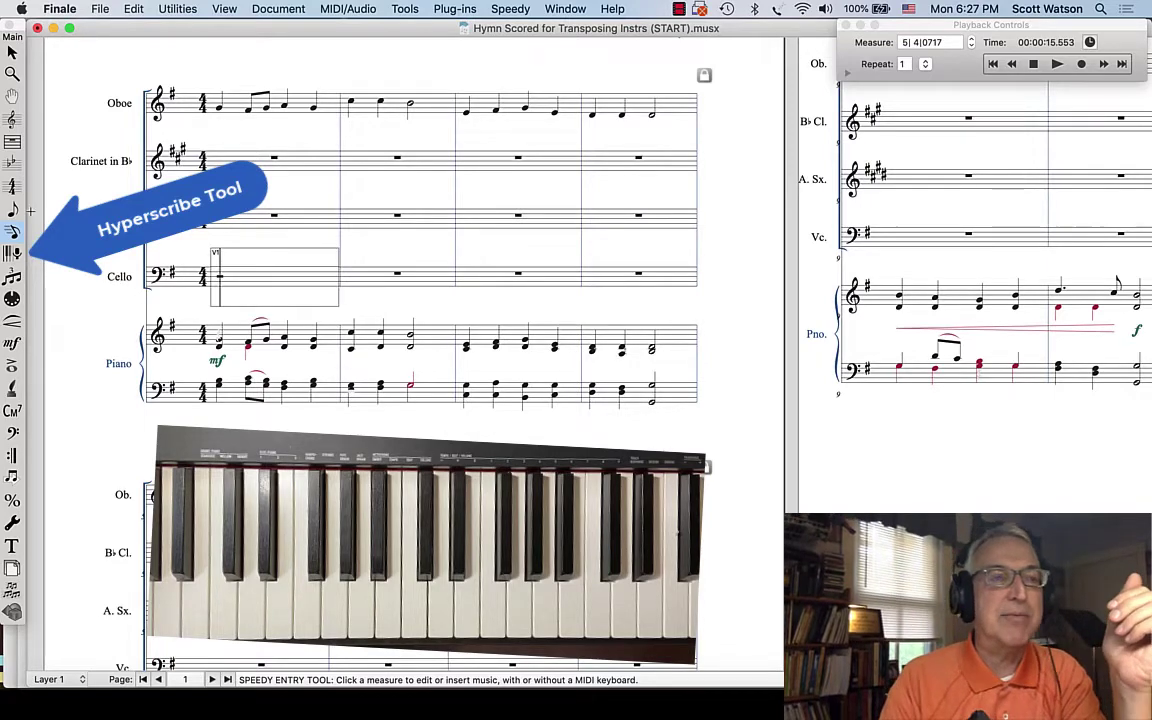
{"action": "left_click", "coordinate": [12, 253]}
{"action": "left_click", "coordinate": [228, 277]}
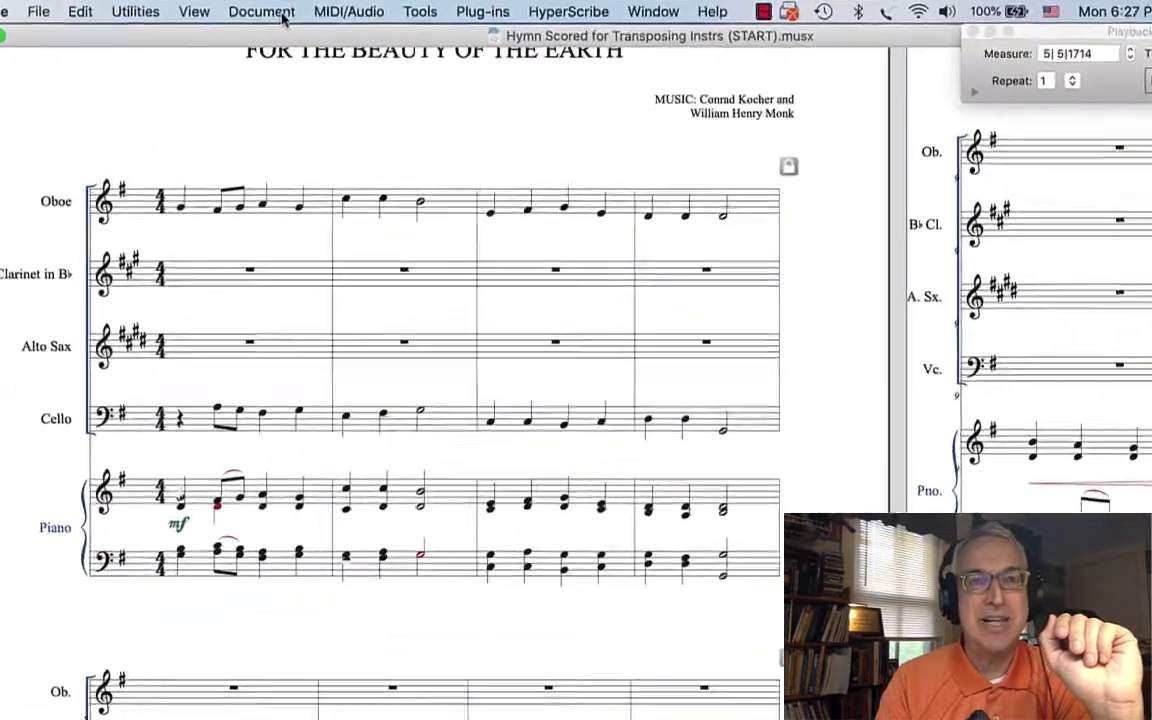
{"action": "left_click", "coordinate": [288, 9]}
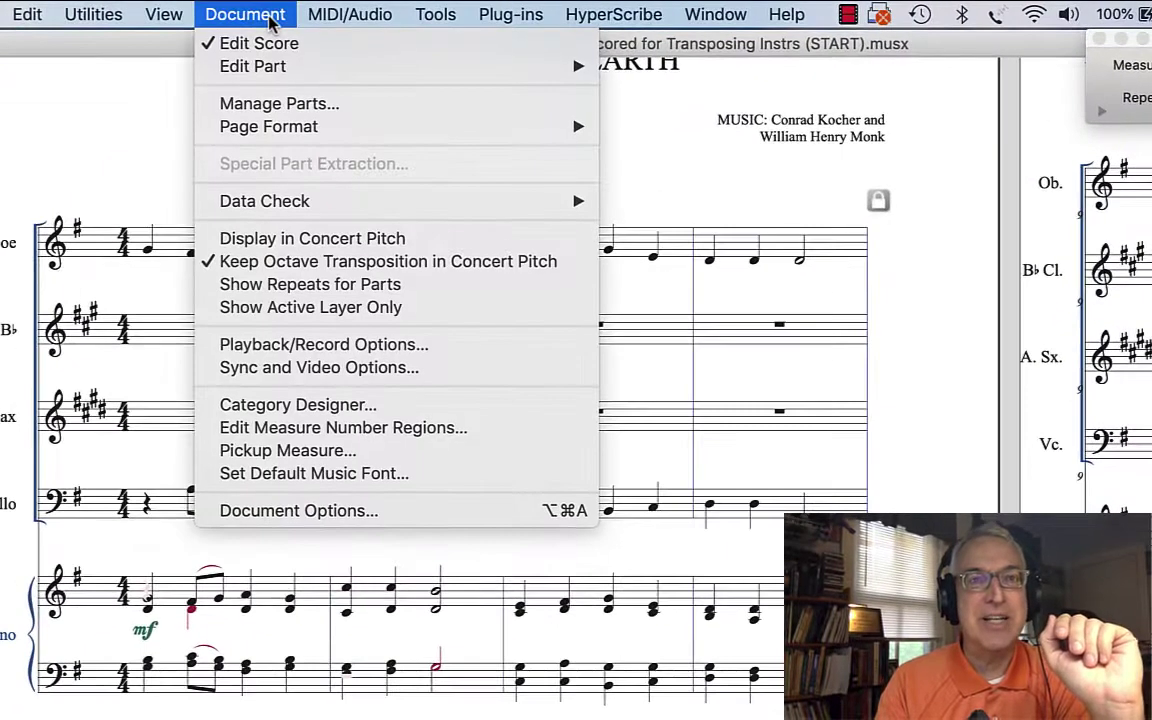
Turn on Display in Concert Pitch from the Document menu
{"action": "left_click", "coordinate": [292, 240]}
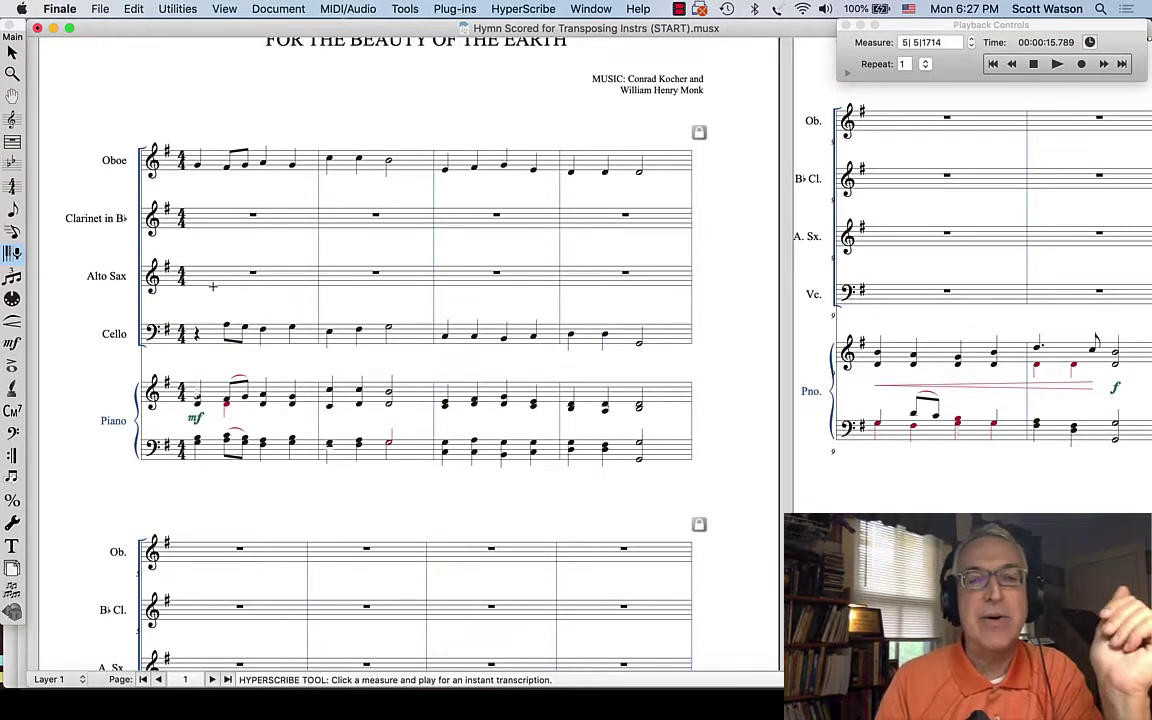
Step-enter the Clarinet in Bb quarter- and half-note line for measures 1–4
{"action": "left_click", "coordinate": [12, 231]}
{"action": "left_click", "coordinate": [228, 216]}
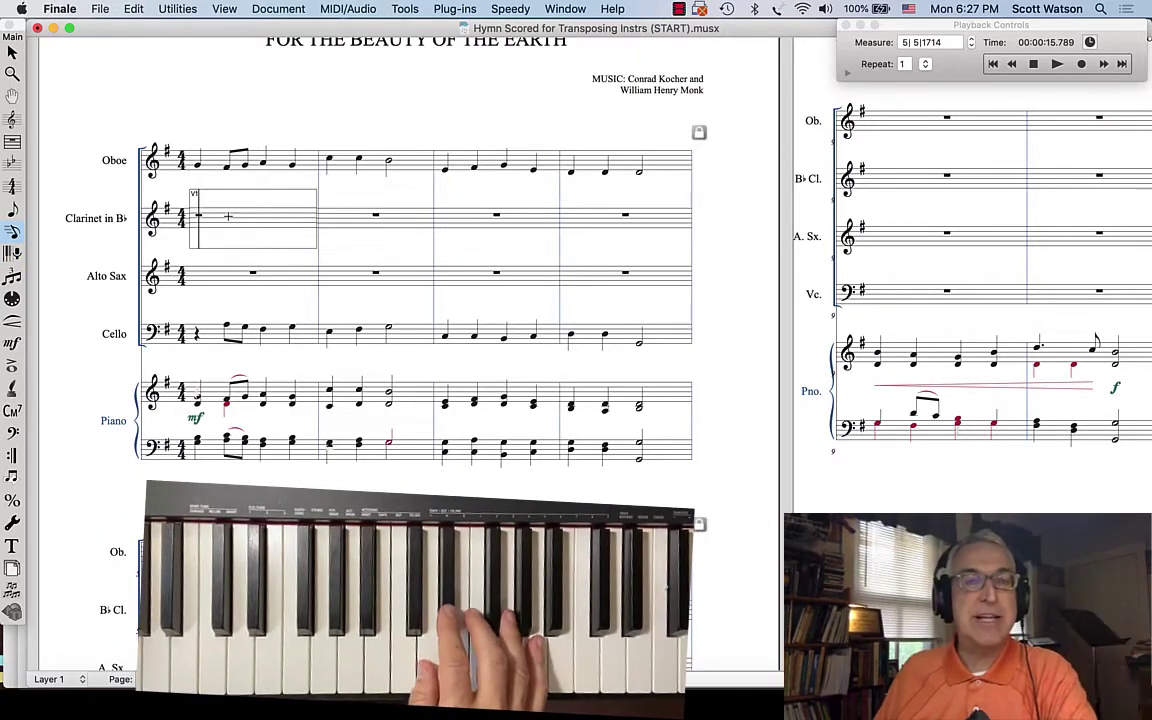
{"action": "key", "text": "5"}
{"action": "key", "text": "5"}
{"action": "key", "text": "5"}
{"action": "key", "text": "5"}
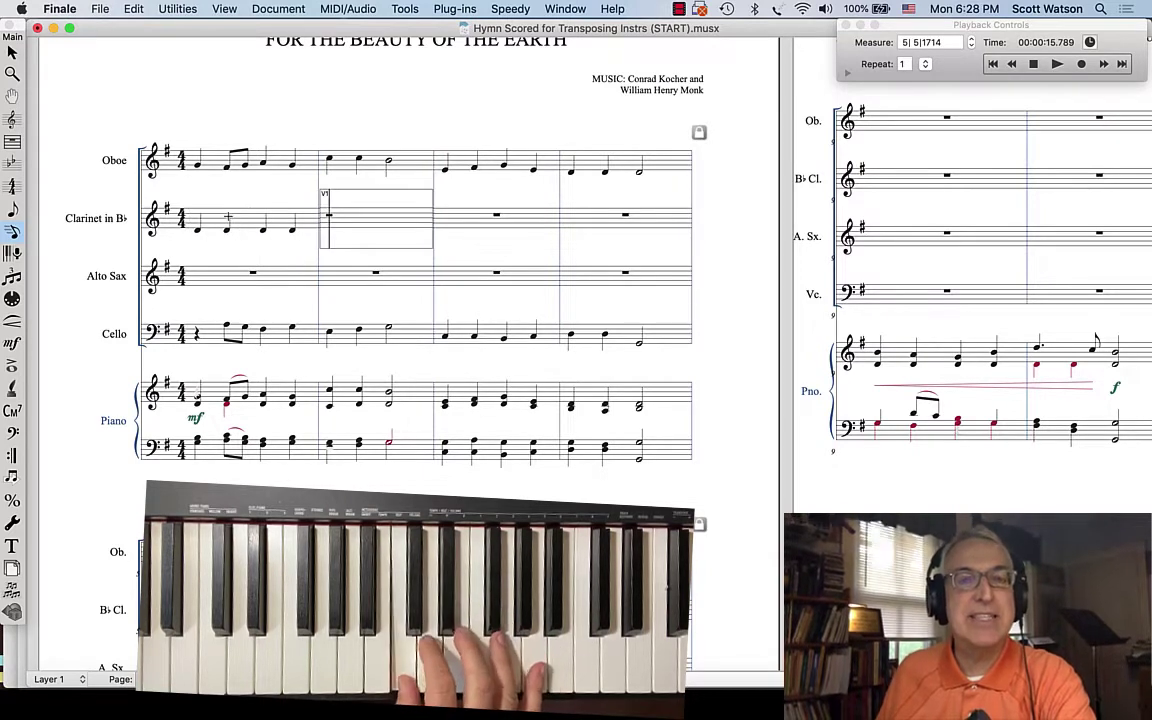
{"action": "key", "text": "5"}
{"action": "key", "text": "5"}
{"action": "key", "text": "6"}
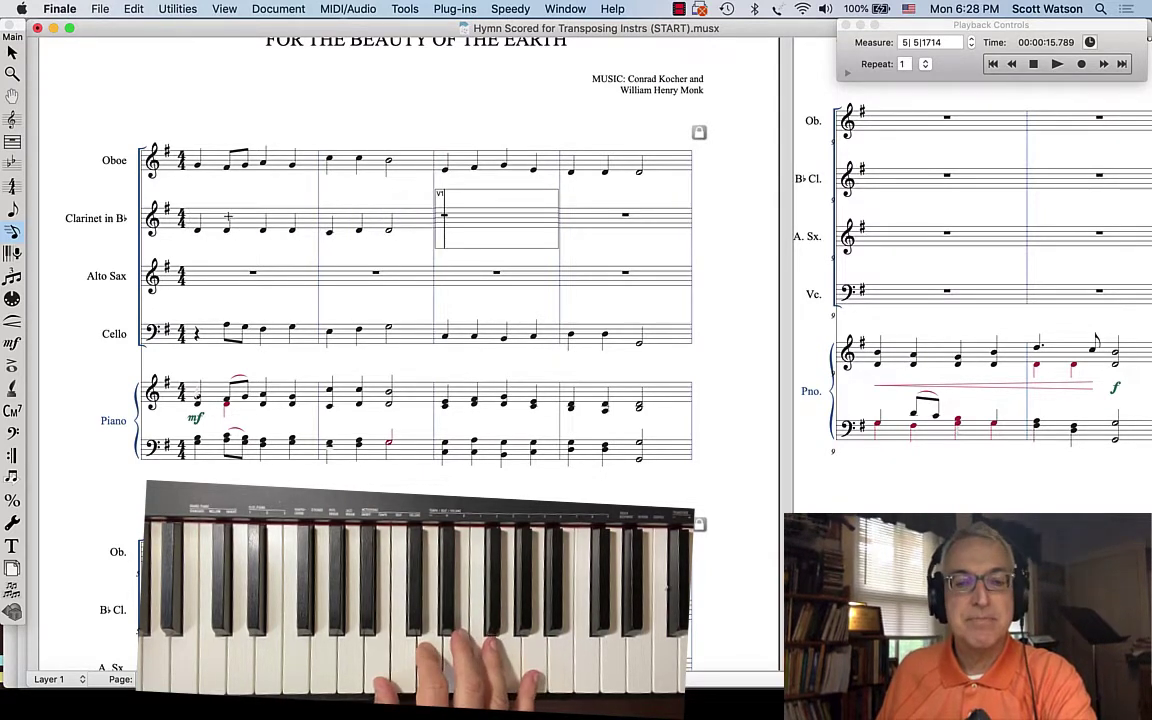
{"action": "key", "text": "5"}
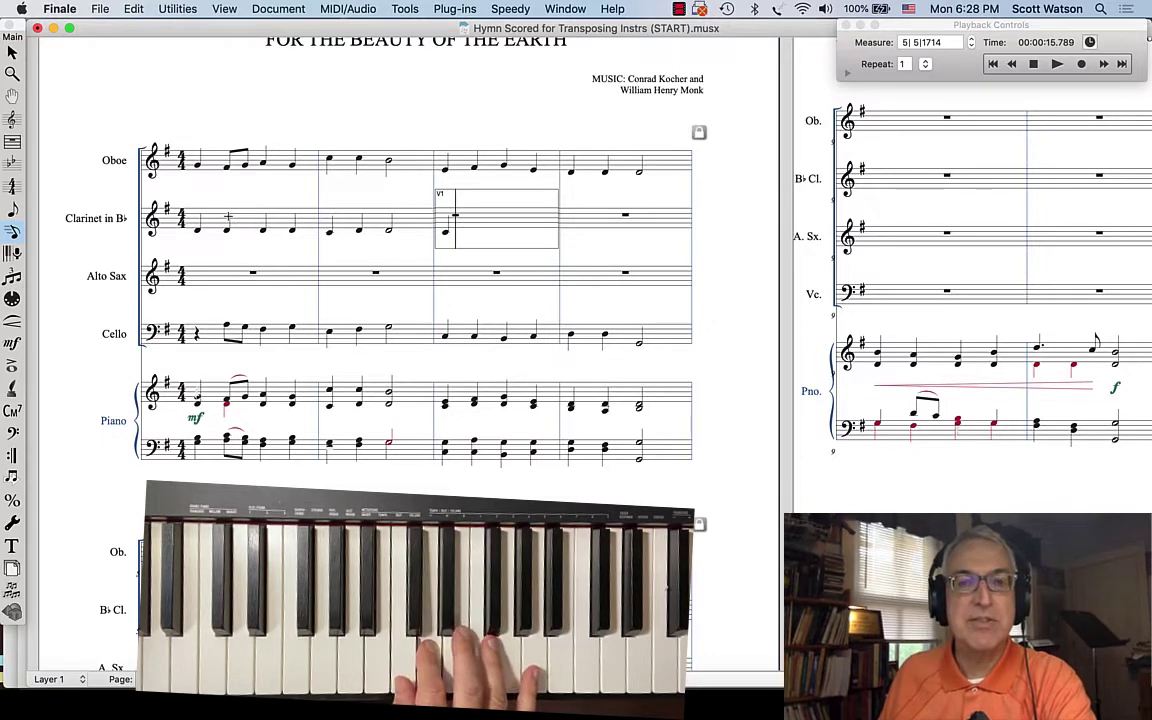
{"action": "key", "text": "5"}
{"action": "key", "text": "5"}
{"action": "key", "text": "5"}
{"action": "key", "text": "5"}
{"action": "key", "text": "5"}
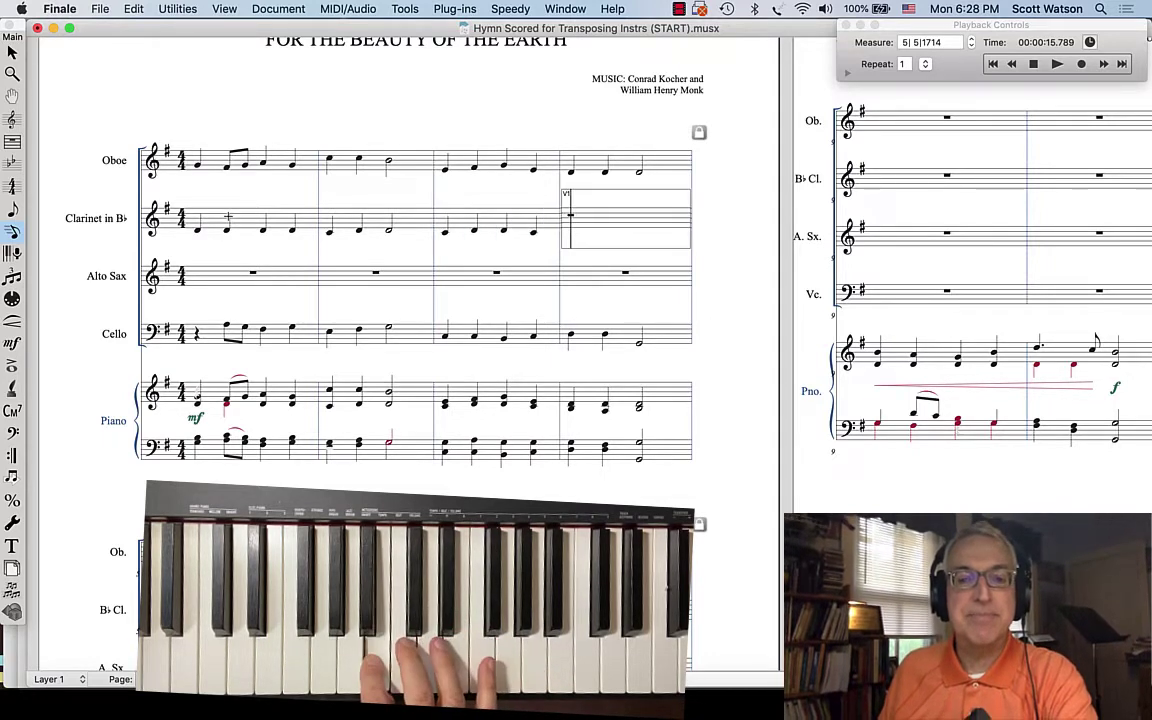
{"action": "key", "text": "6"}
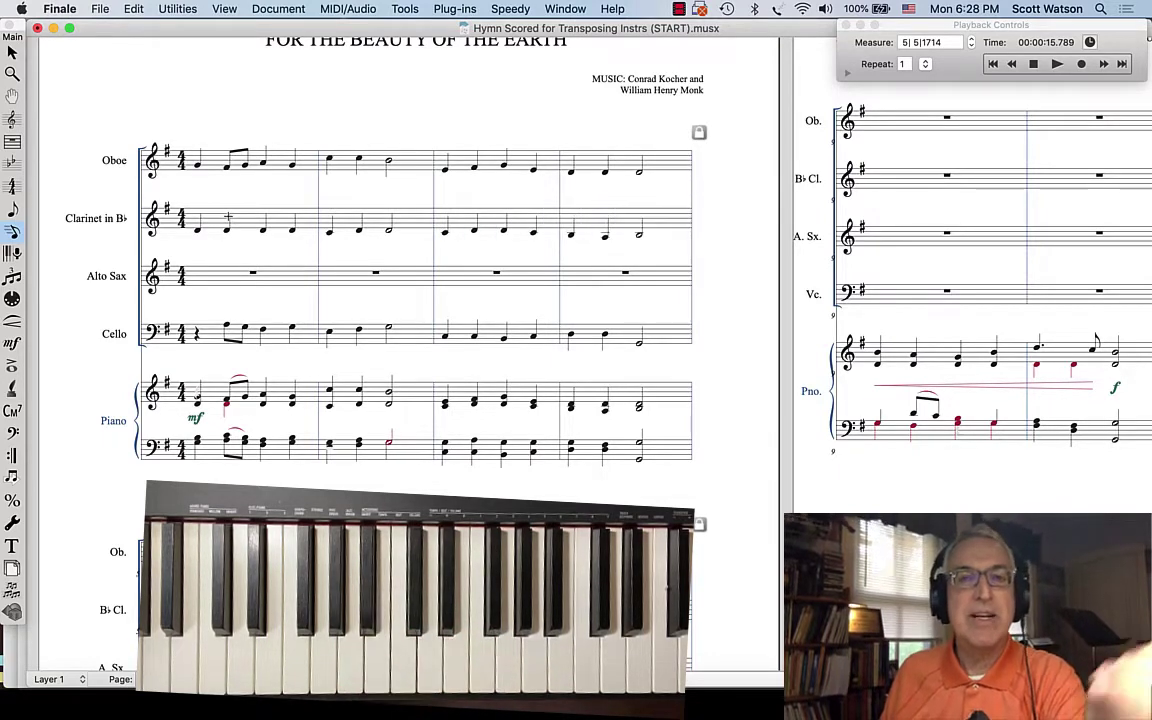
{"action": "left_click", "coordinate": [12, 253]}
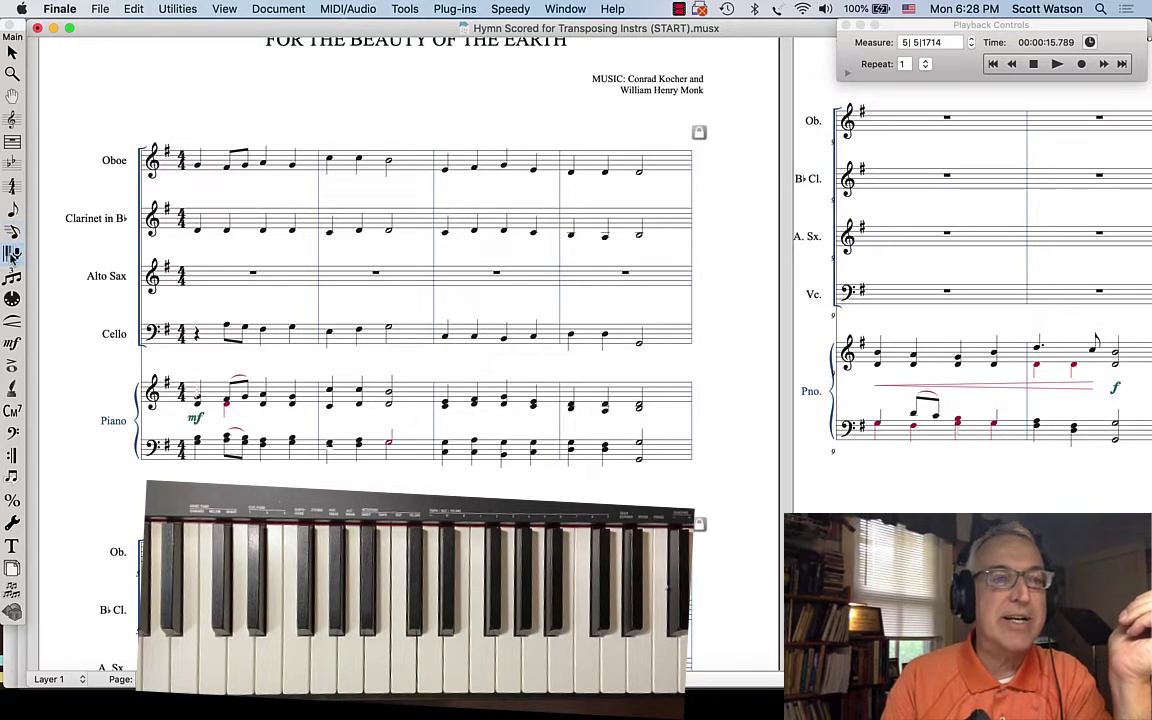
Record the Alto Sax tenor line for measures 1–4 in real time with HyperScribe
{"action": "left_click", "coordinate": [219, 275]}
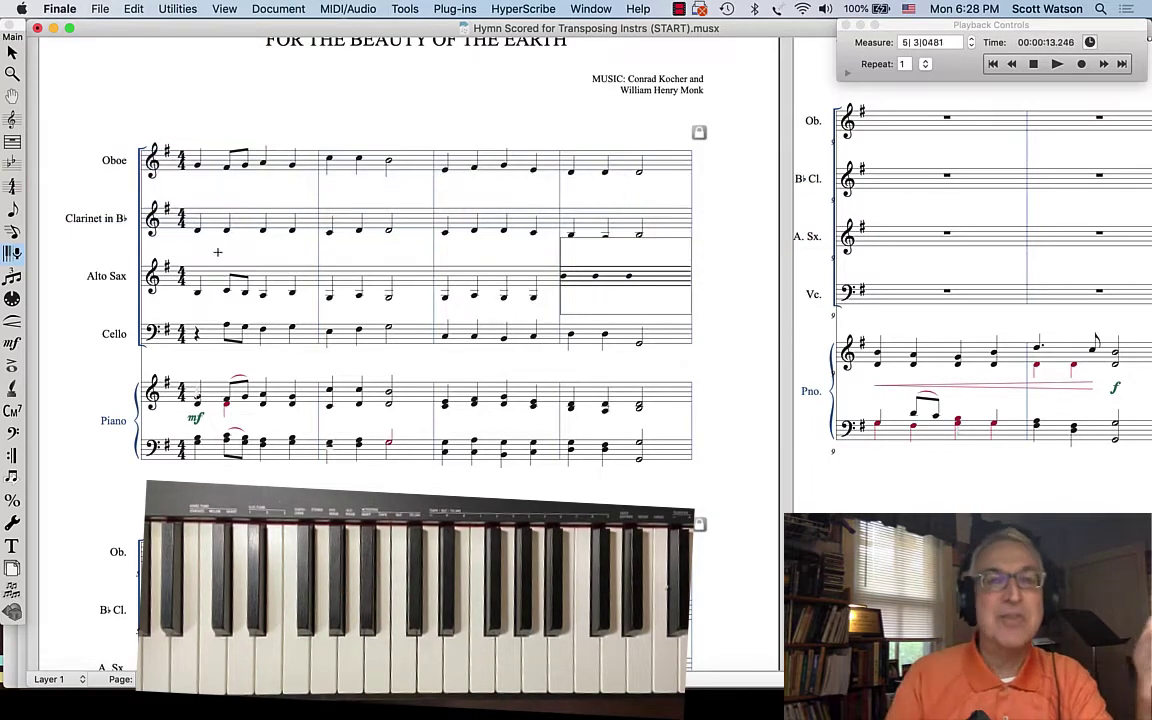
{"action": "left_click", "coordinate": [196, 92]}
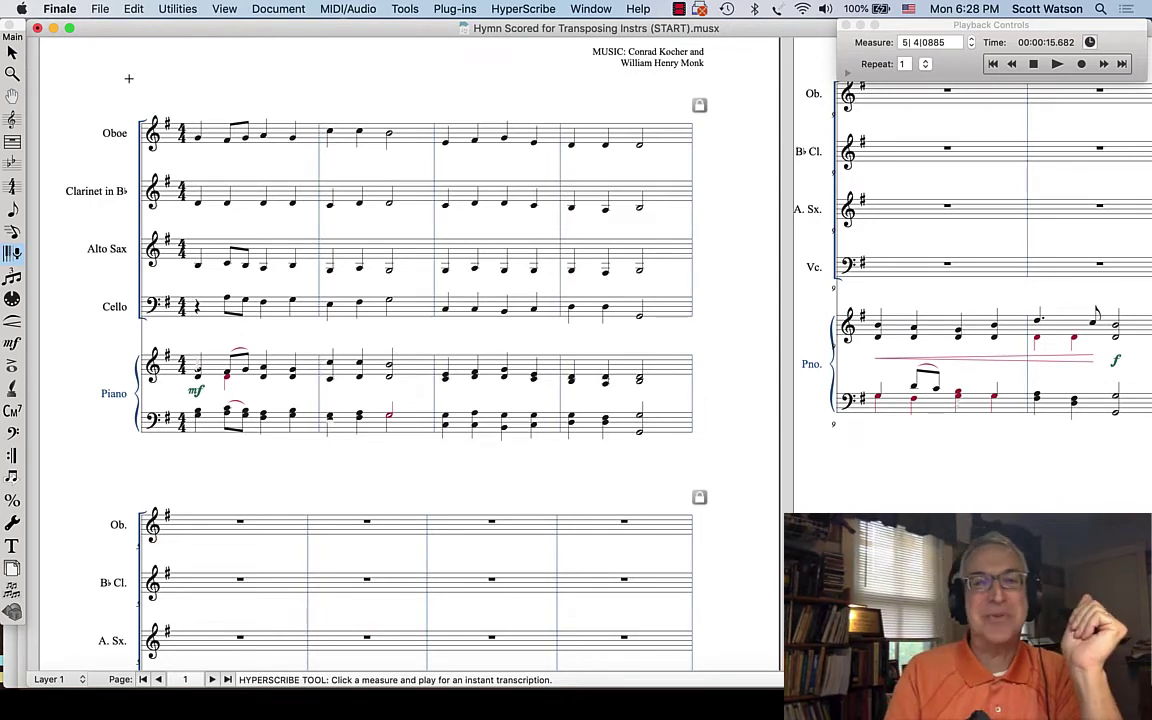
Turn off concert pitch so Clarinet shows three sharps and Alto Sax four
{"action": "left_click", "coordinate": [265, 9]}
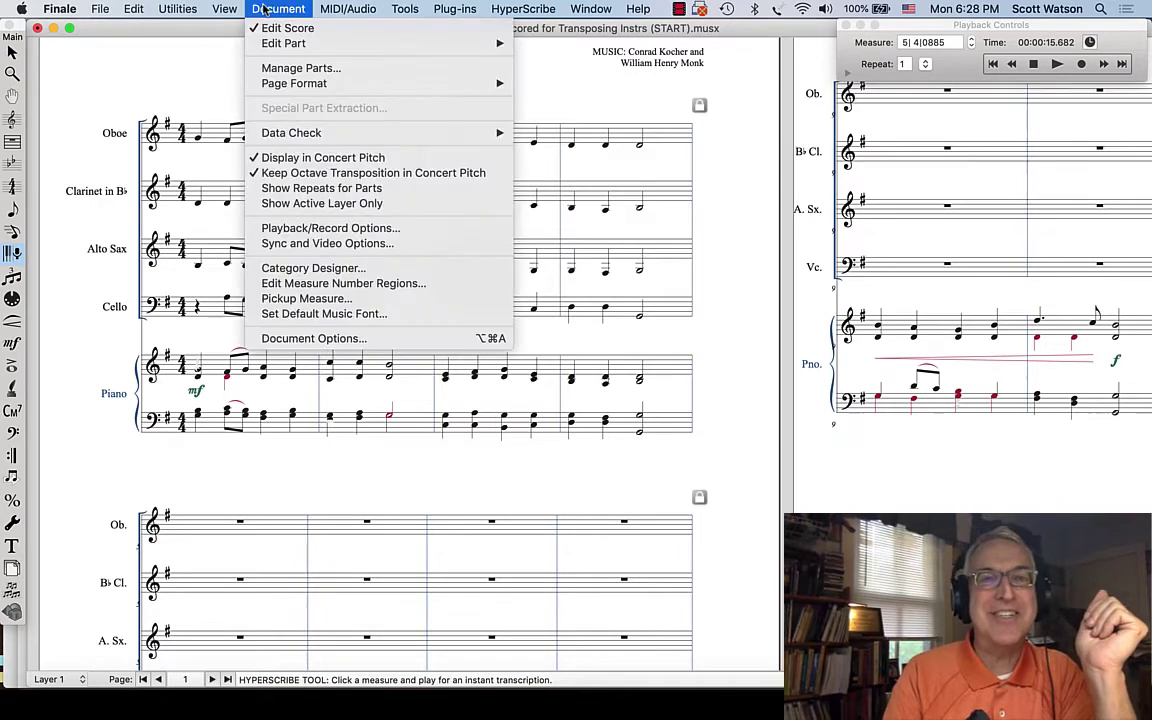
{"action": "left_click", "coordinate": [279, 158]}
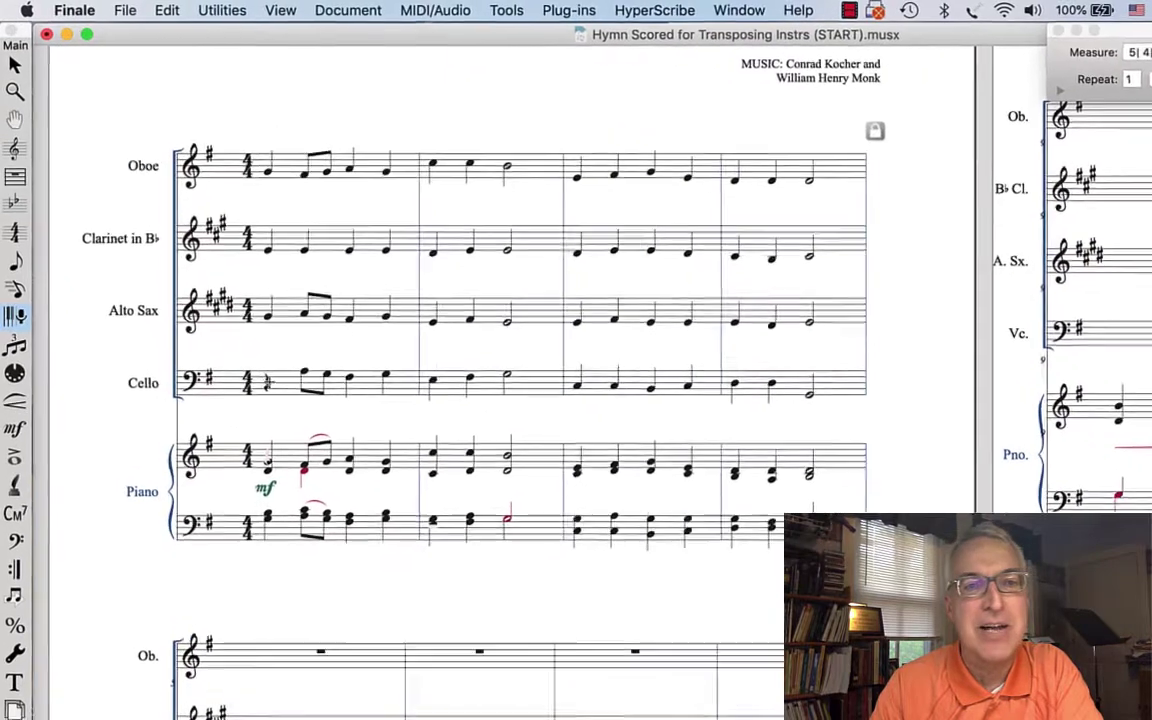
Open Cello measure 1 in Speedy Entry, then exit the entry frame
{"action": "left_click", "coordinate": [16, 292]}
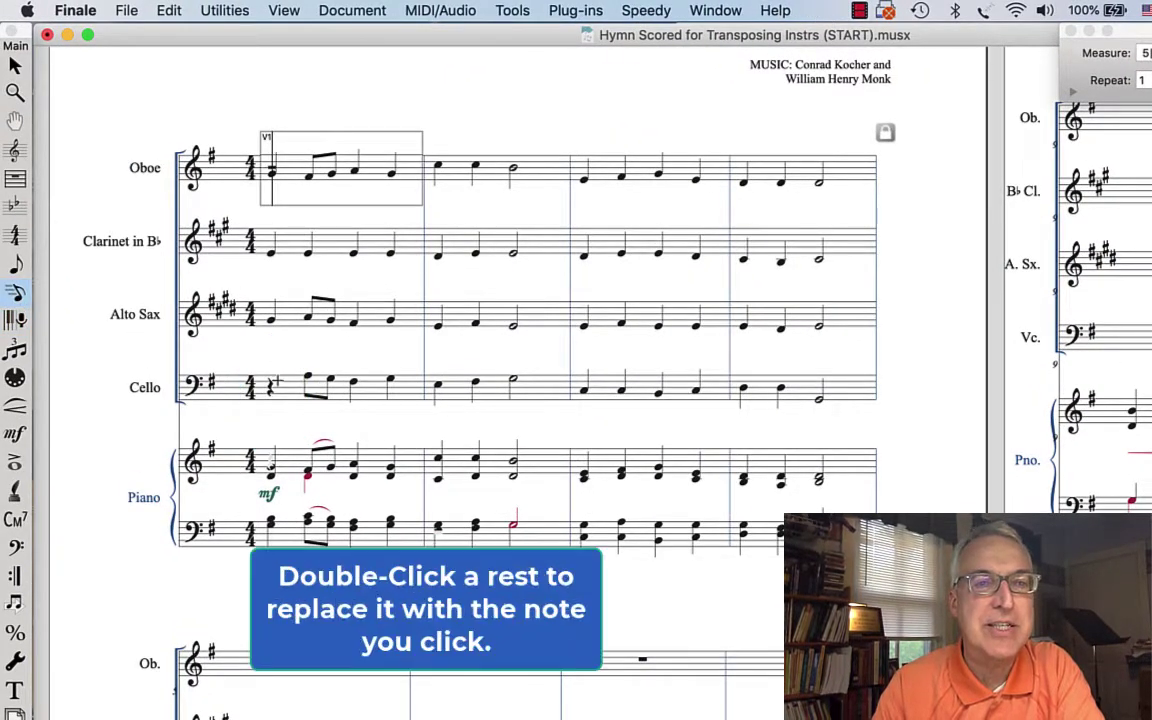
{"action": "left_click", "coordinate": [270, 383]}
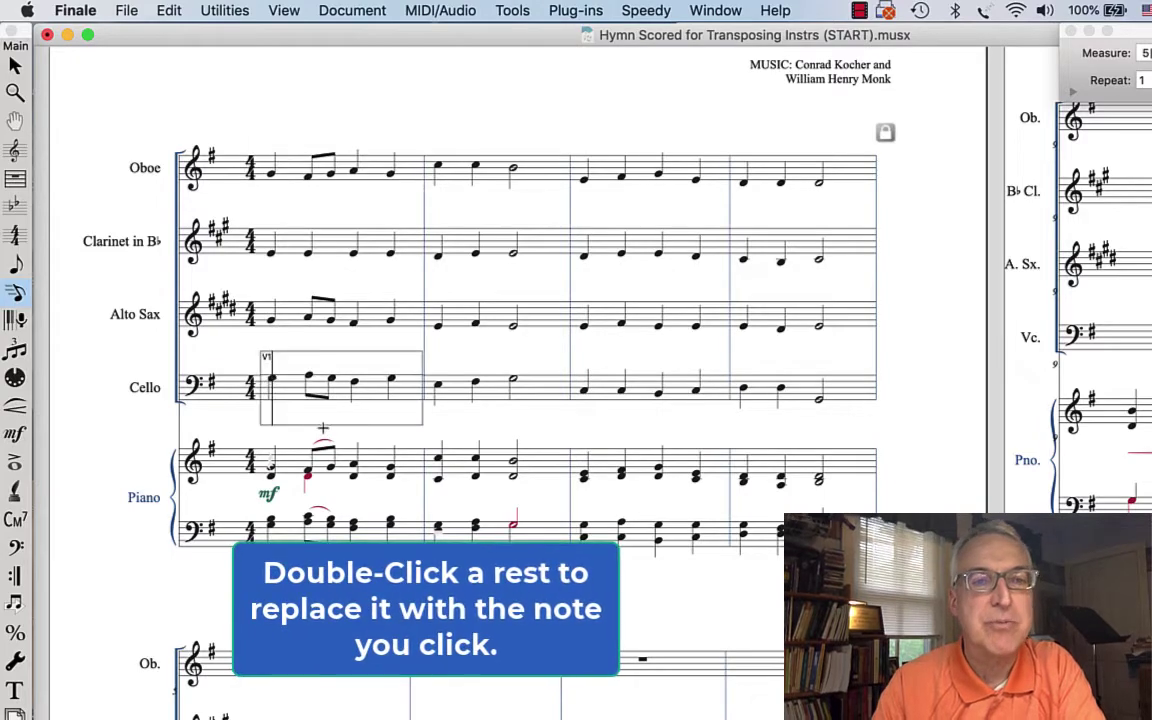
{"action": "left_click", "coordinate": [236, 428]}
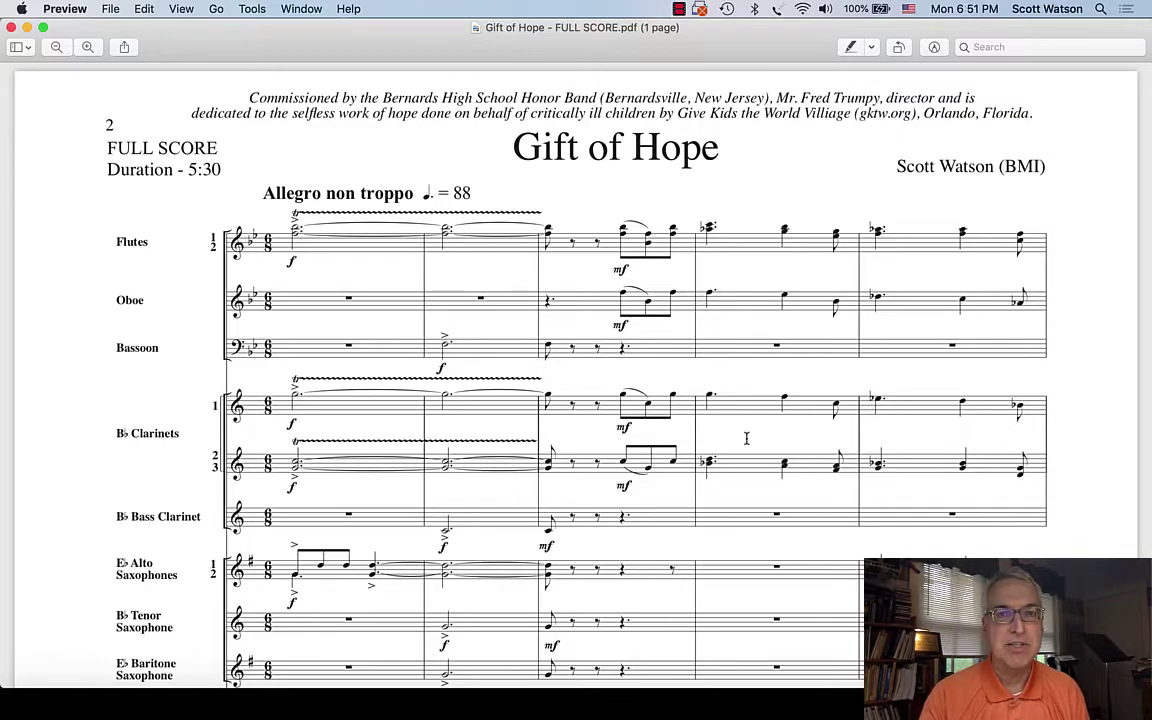
Scroll the Gift of Hope full-score PDF down to review the Bb Trumpet staves
{"action": "scroll", "coordinate": [746, 438], "scroll_direction": "down", "scroll_amount": 5}
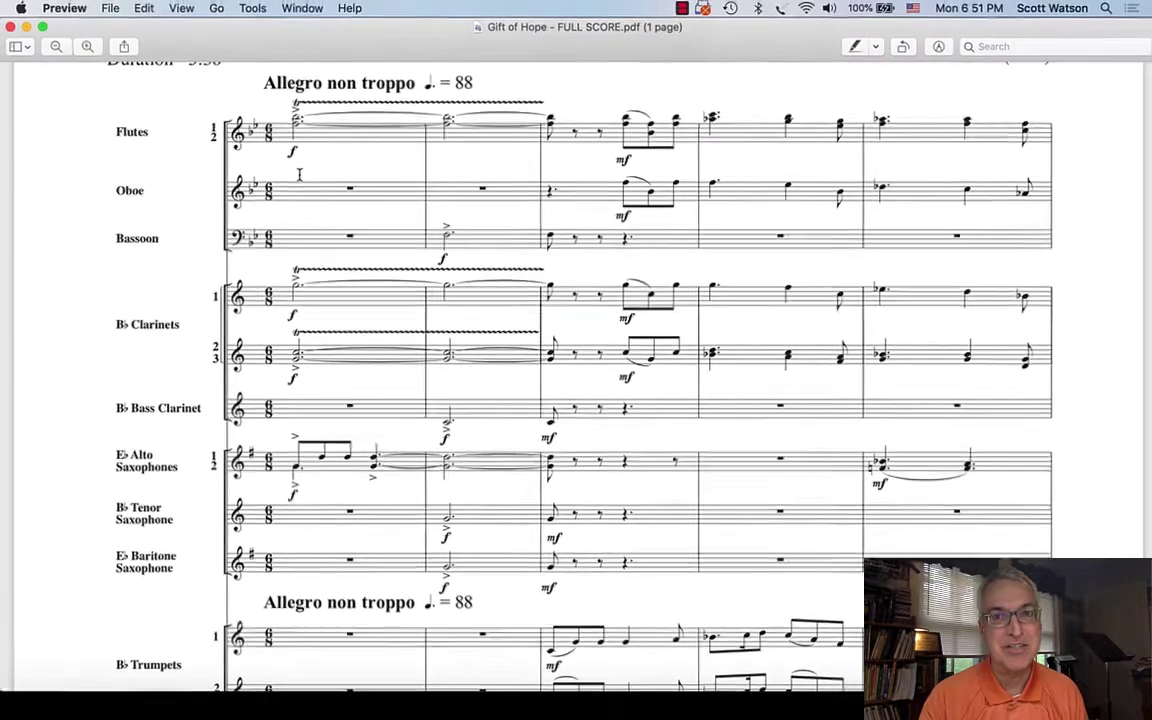
{"action": "scroll", "coordinate": [298, 174], "scroll_direction": "down", "scroll_amount": 15}
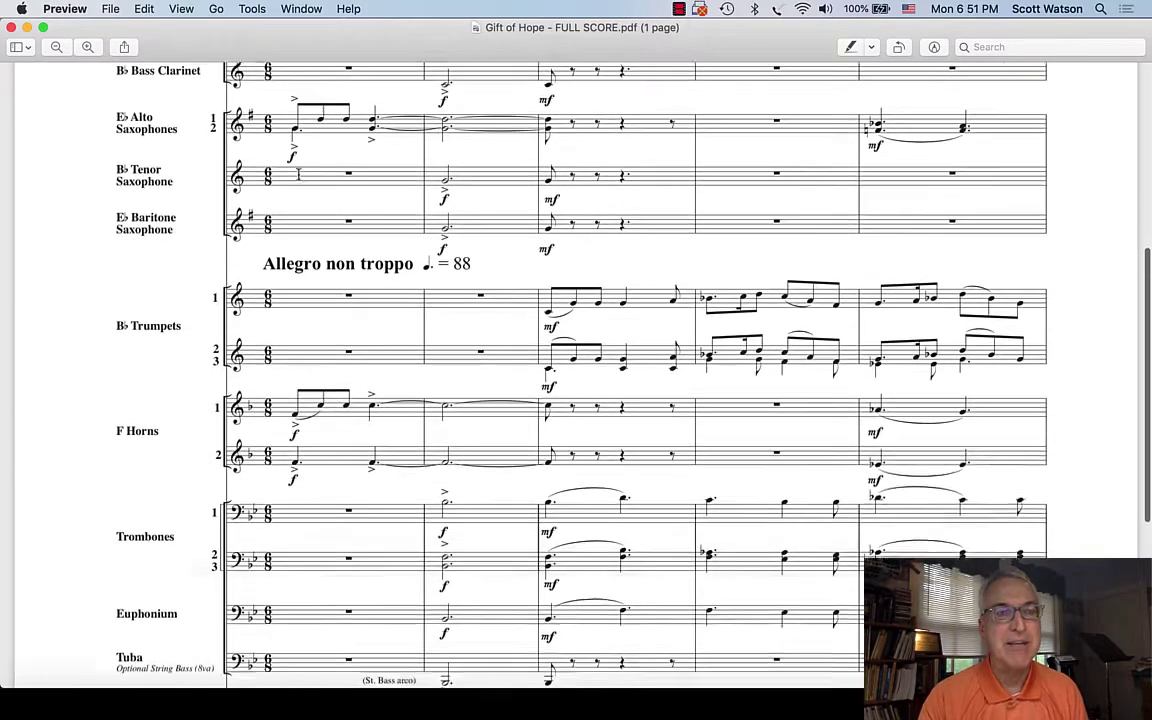
{"action": "scroll", "coordinate": [296, 174], "scroll_direction": "up", "scroll_amount": 3}
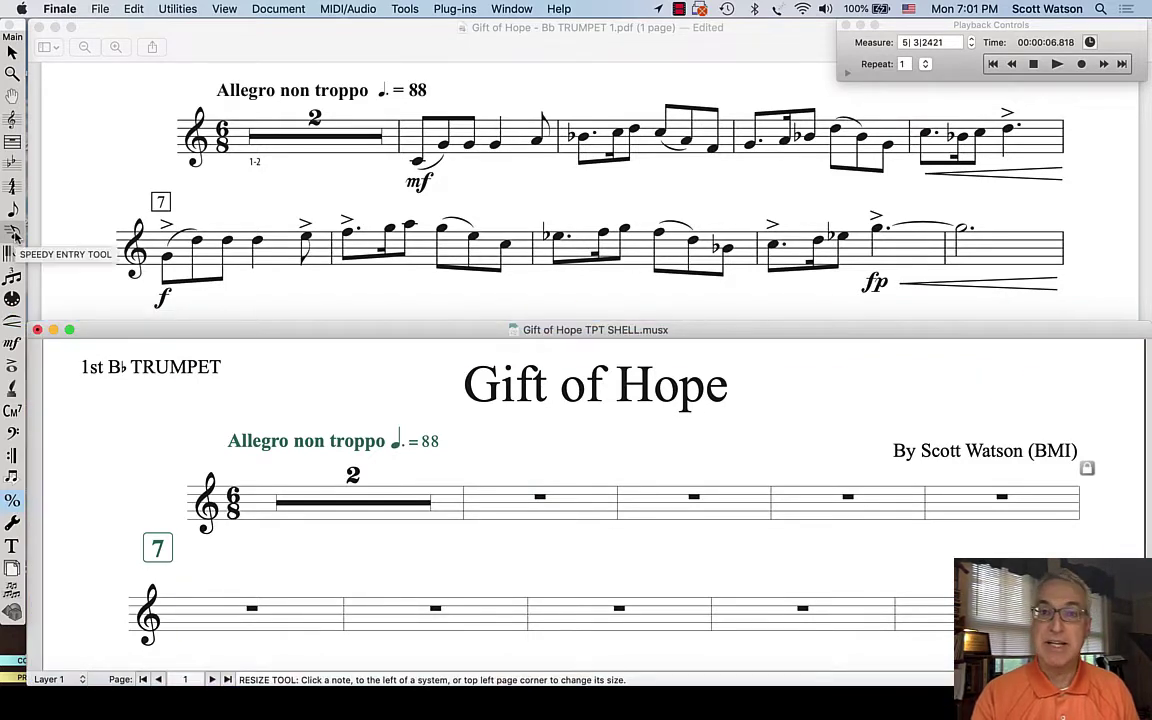
In Speedy Entry, enter three eighths, a quarter and an eighth in the measure after the two-bar rest
{"action": "left_click", "coordinate": [14, 233]}
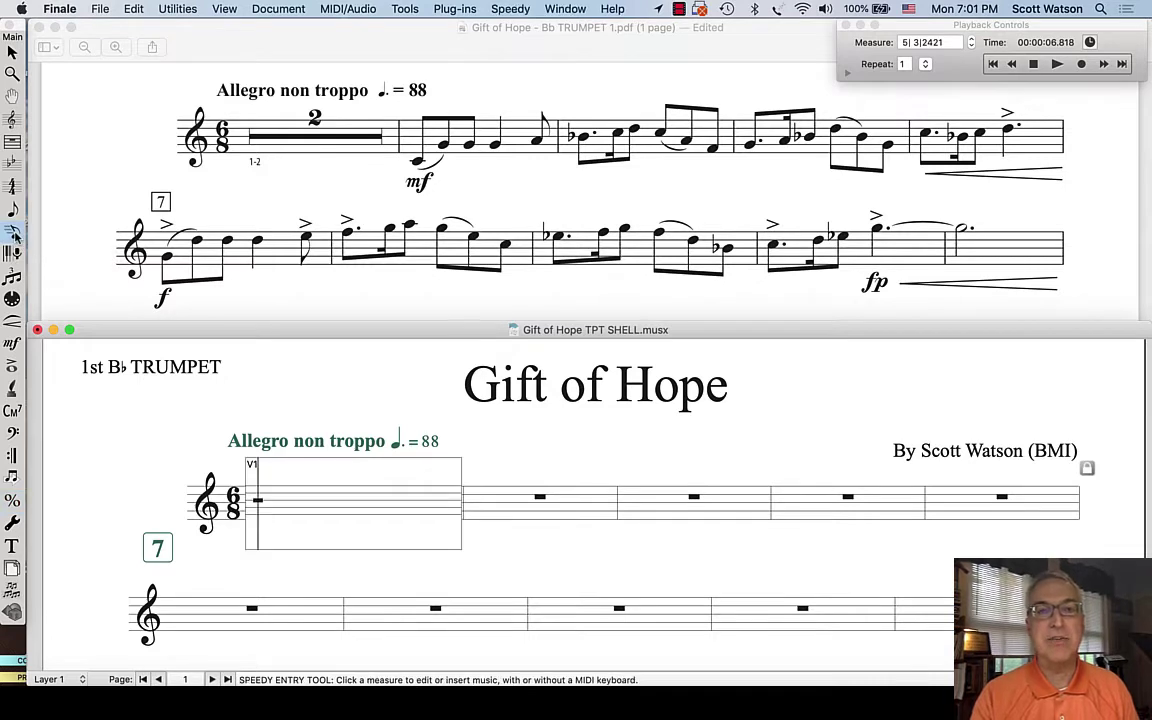
{"action": "left_click", "coordinate": [494, 497]}
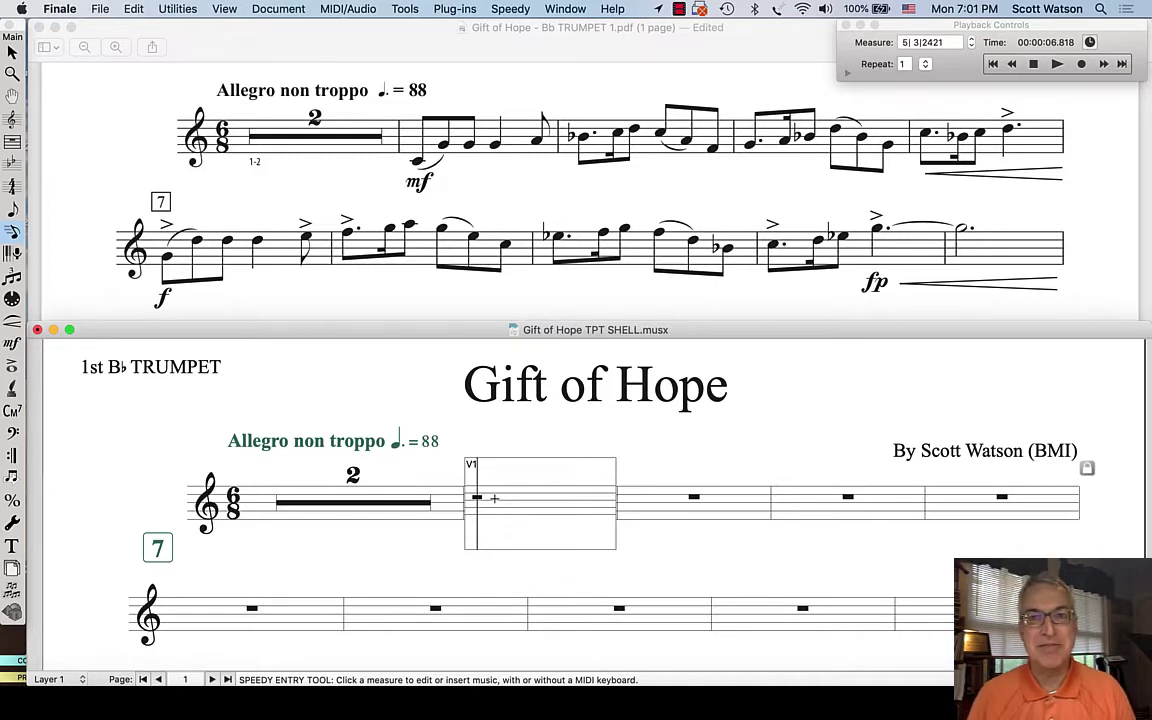
{"action": "key", "text": "Escape"}
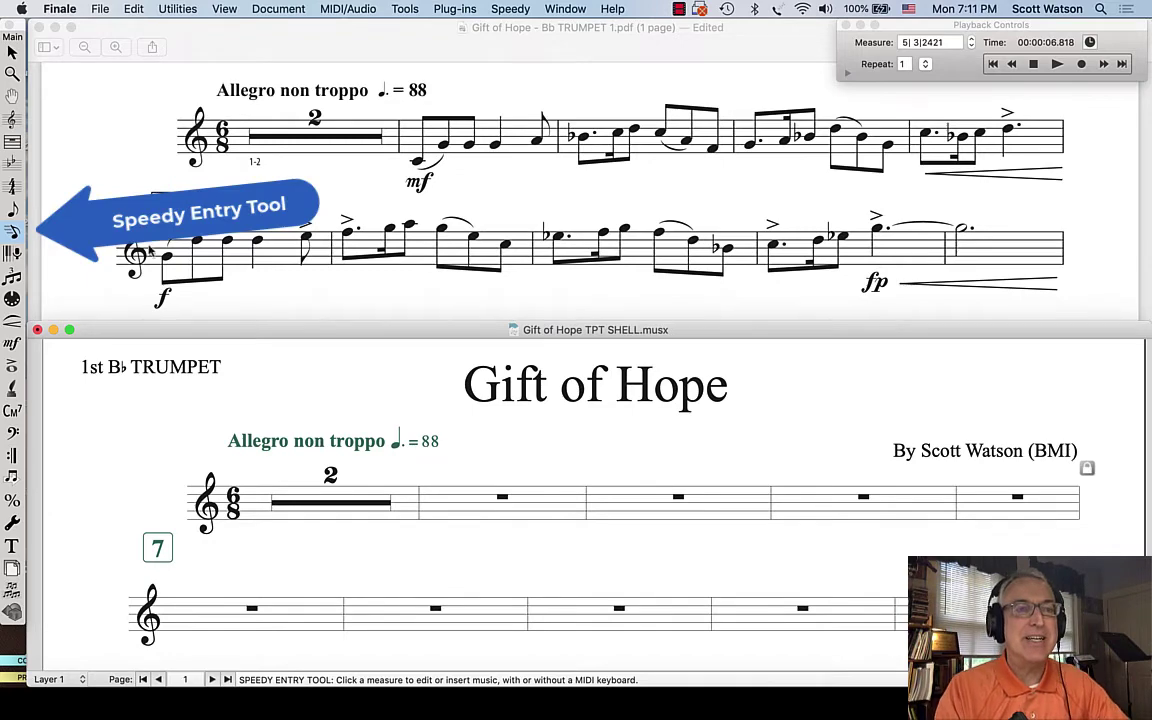
{"action": "left_click", "coordinate": [485, 510]}
{"action": "key", "text": "4"}
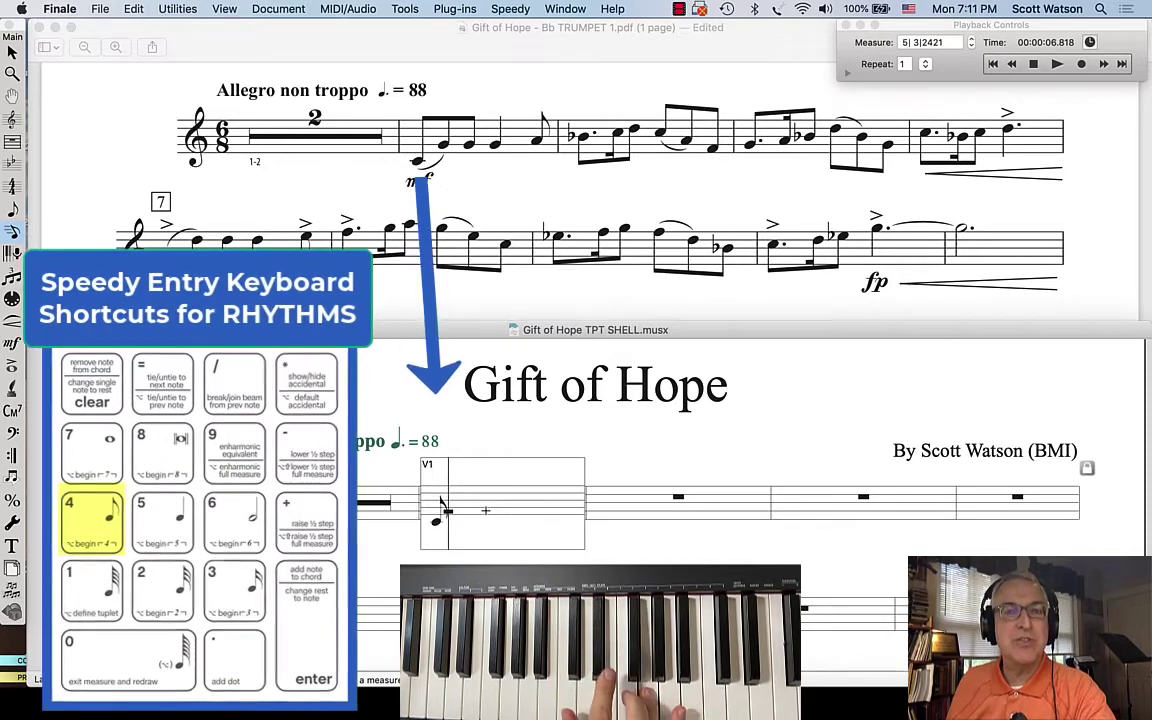
{"action": "key", "text": "4"}
{"action": "key", "text": "4"}
{"action": "key", "text": "5"}
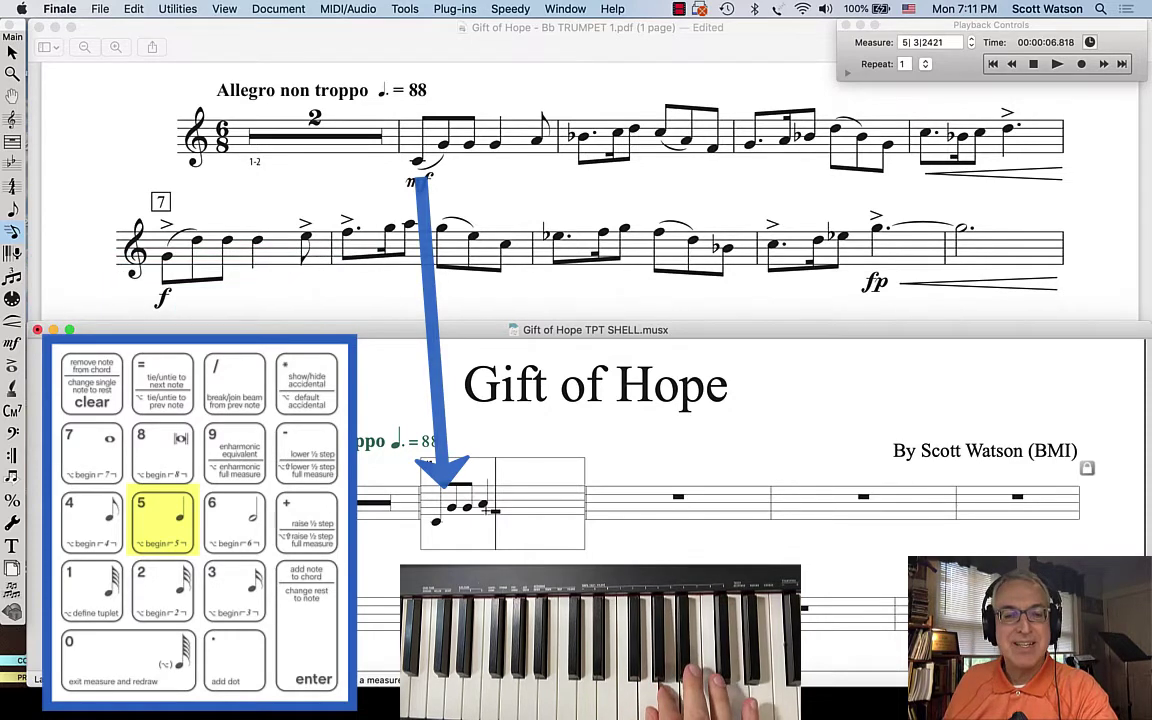
{"action": "key", "text": "4"}
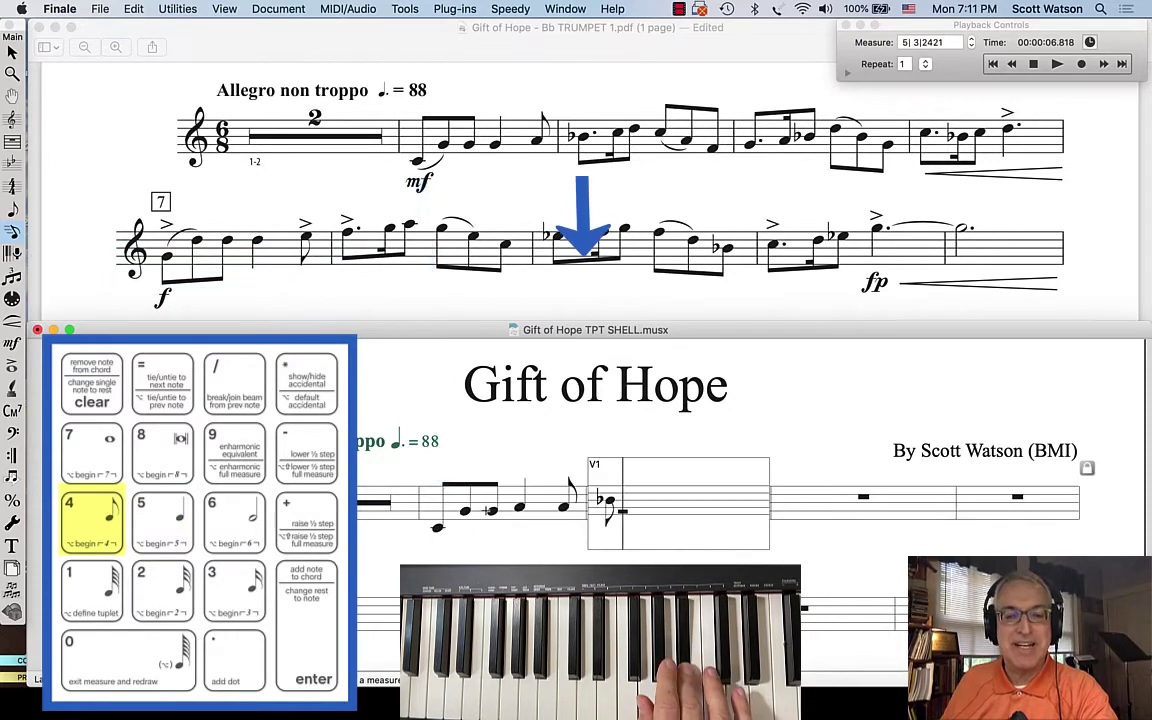
Enter the next two measures' dotted-eighth, sixteenth and eighth-note rhythms (B-flat, C, A, F)
{"action": "key", "text": "period"}
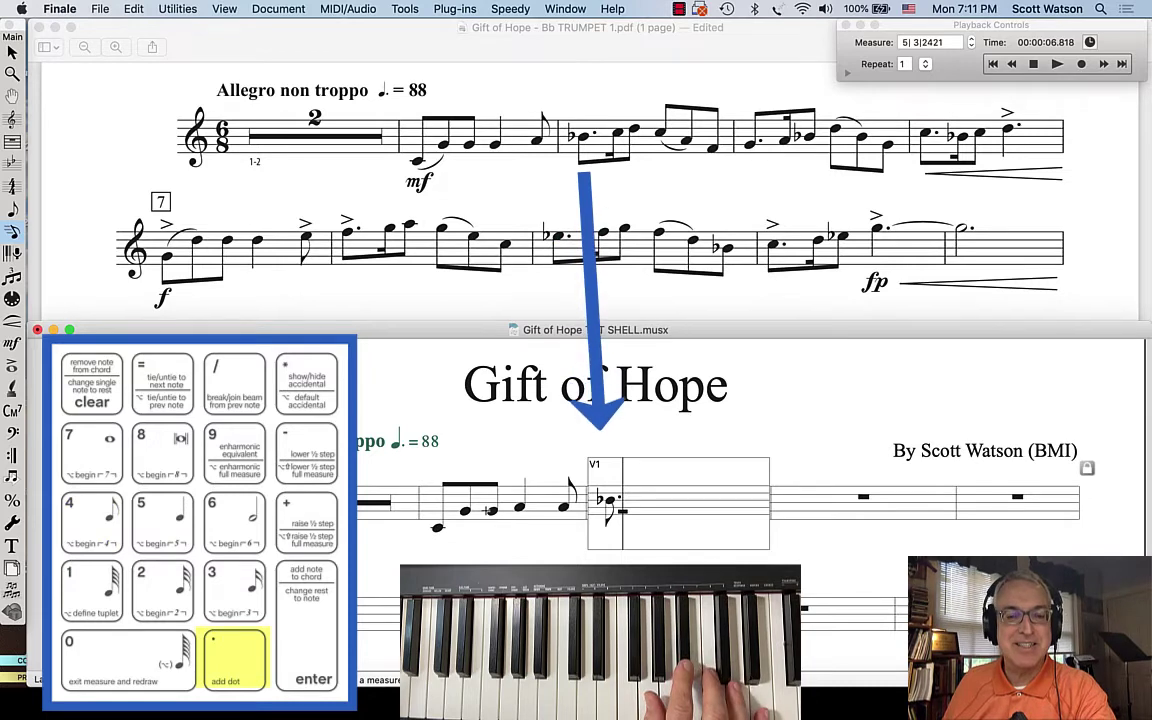
{"action": "key", "text": "3"}
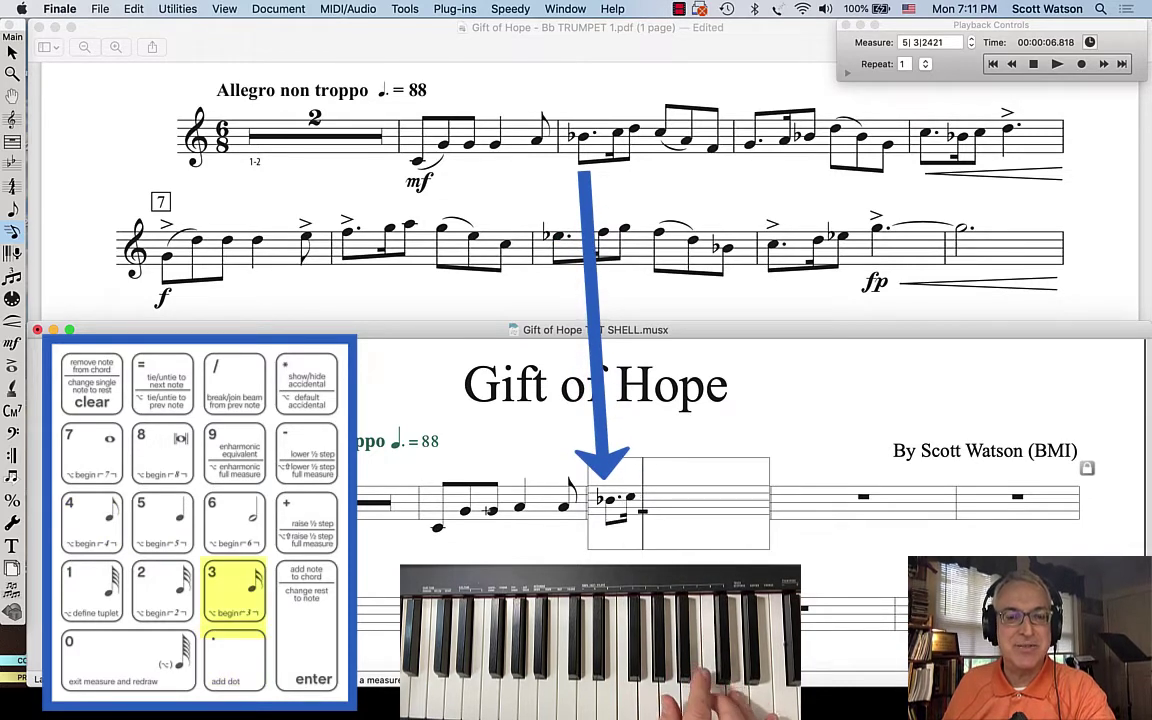
{"action": "key", "text": "4"}
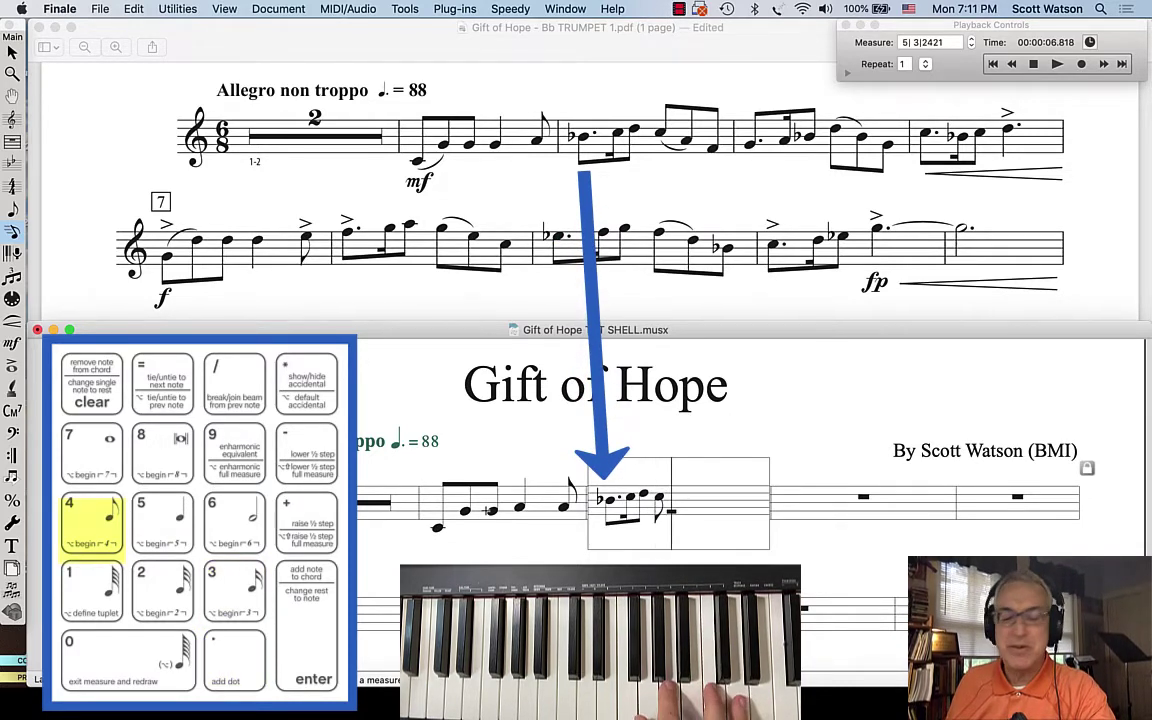
{"action": "key", "text": "4"}
{"action": "key", "text": "4"}
{"action": "key", "text": "4"}
{"action": "key", "text": "4"}
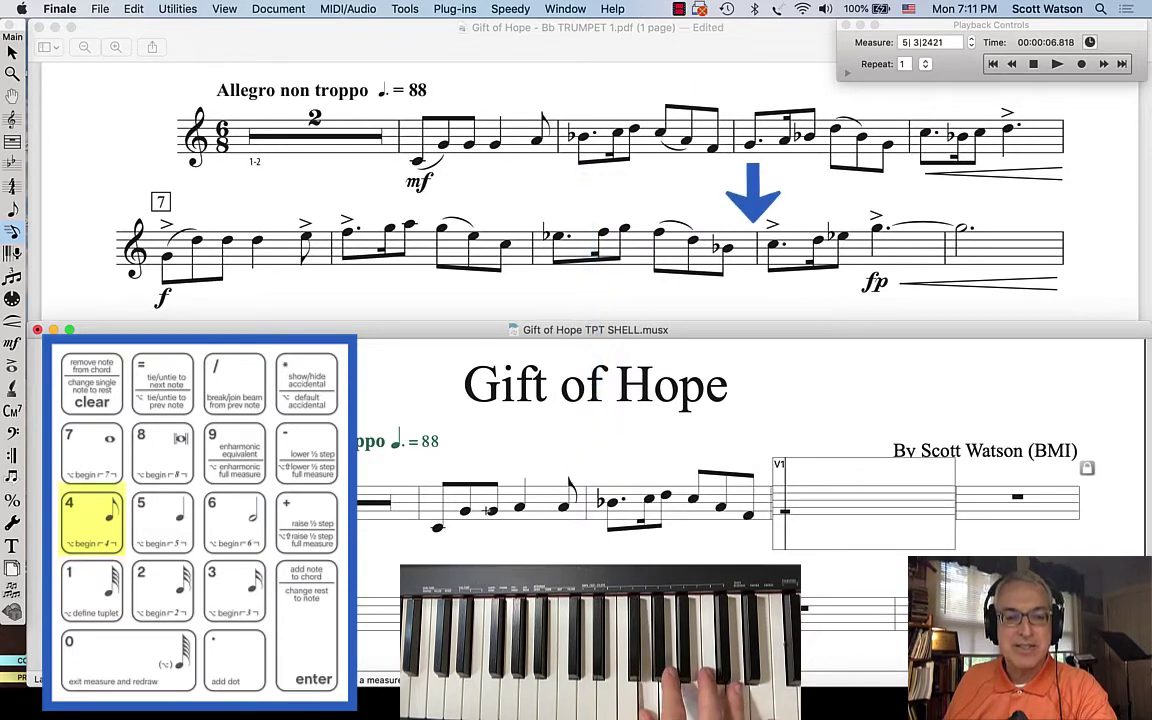
{"action": "key", "text": "period"}
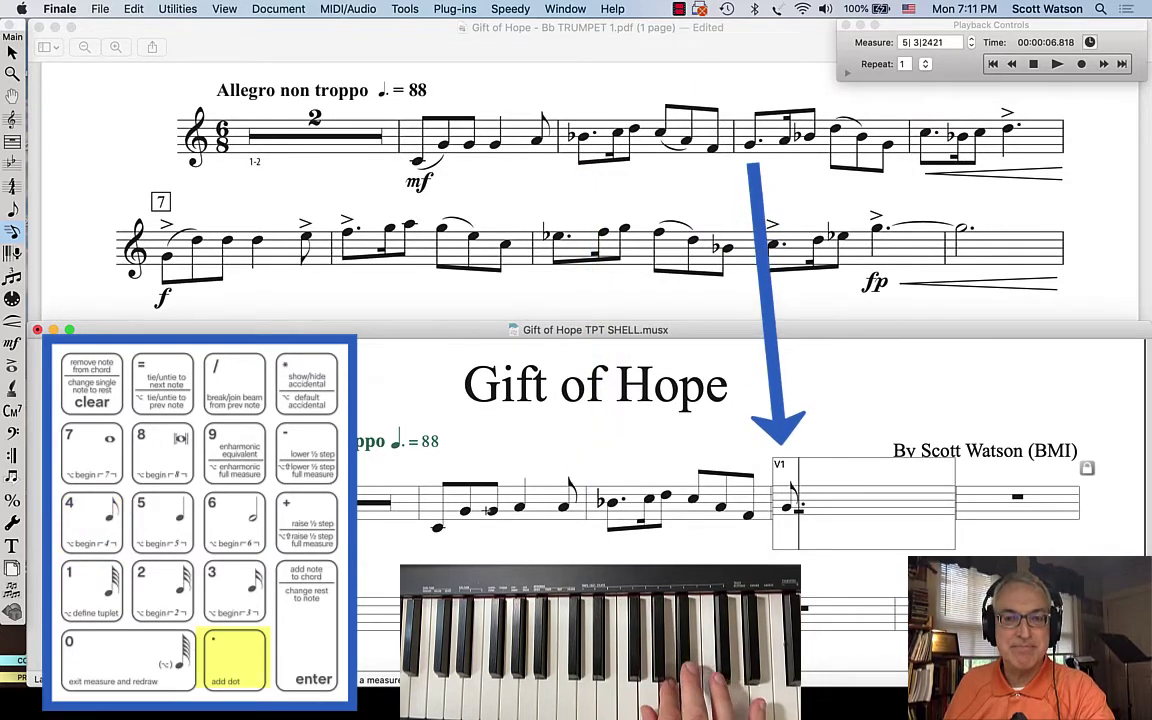
{"action": "key", "text": "3"}
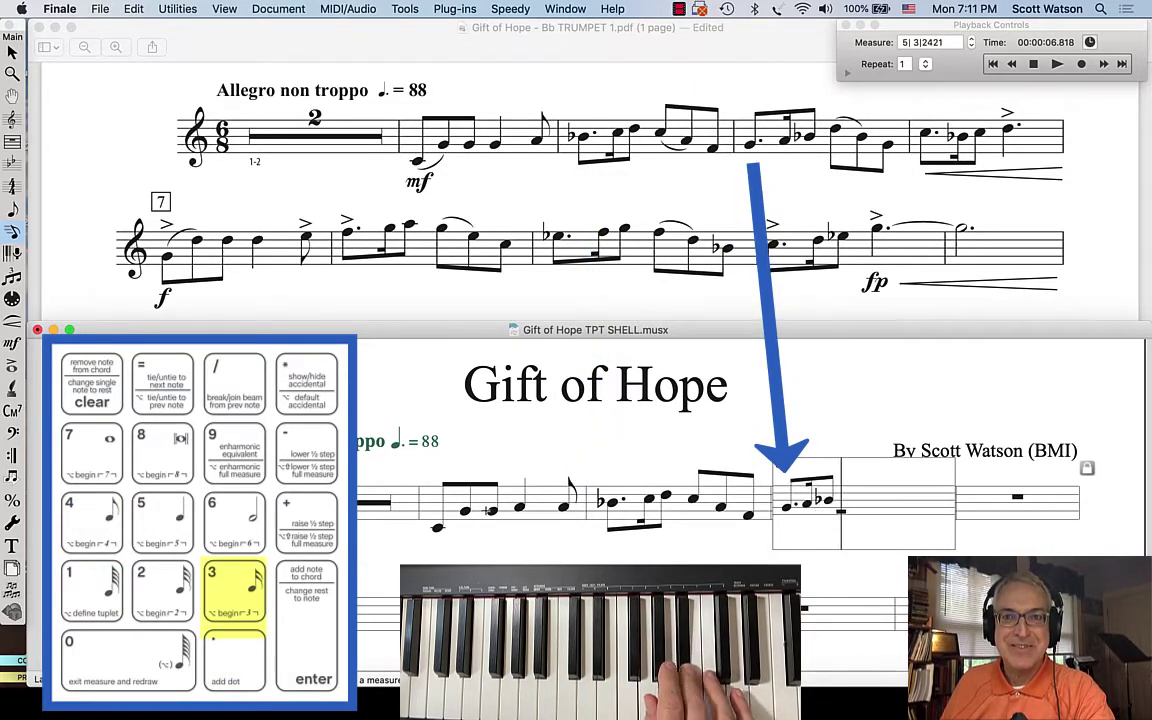
{"action": "key", "text": "4"}
{"action": "key", "text": "4"}
{"action": "key", "text": "4"}
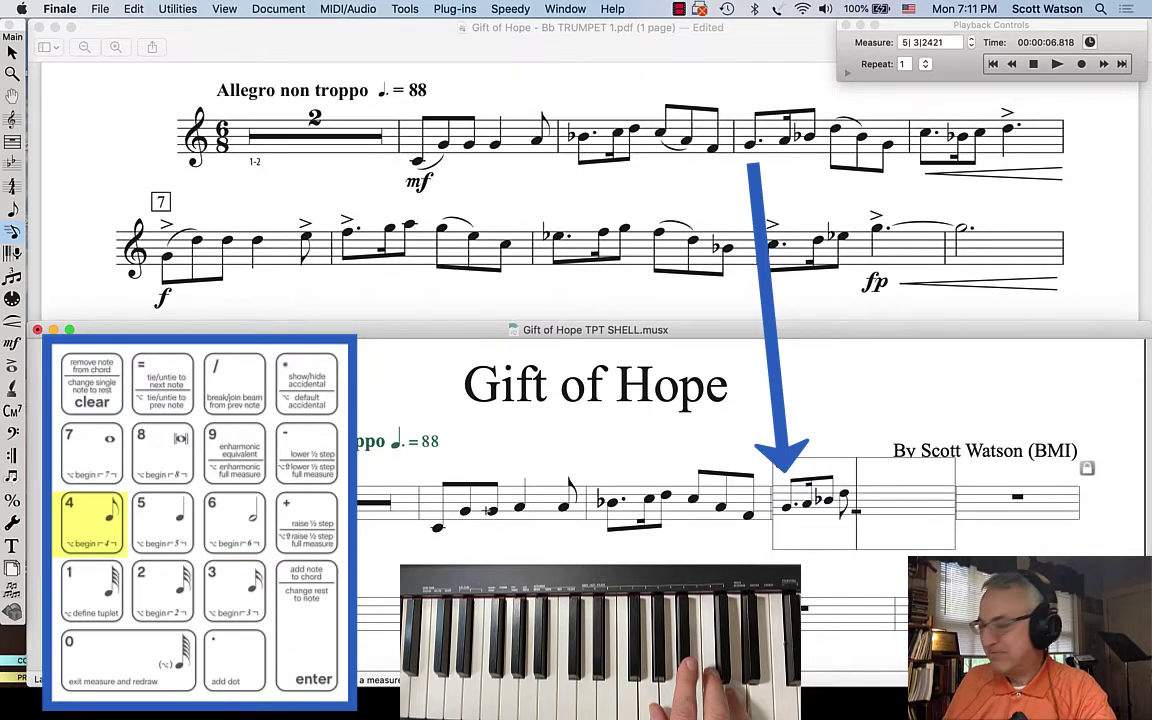
{"action": "key", "text": "4"}
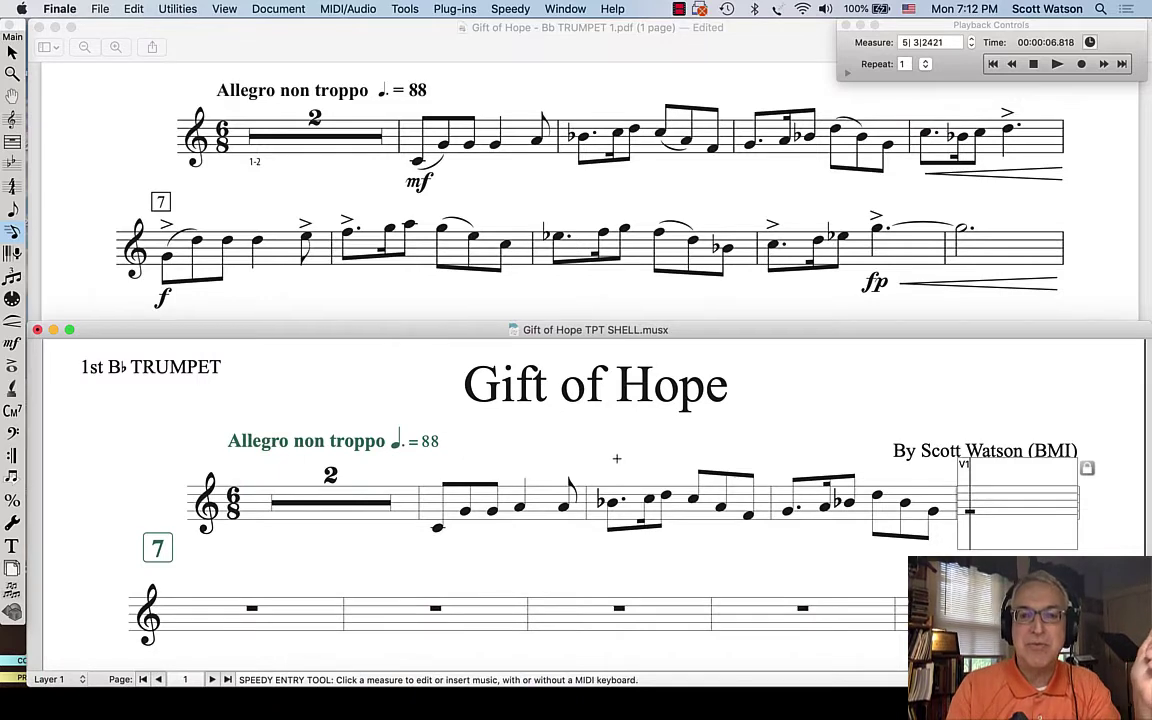
{"action": "key", "text": "Escape"}
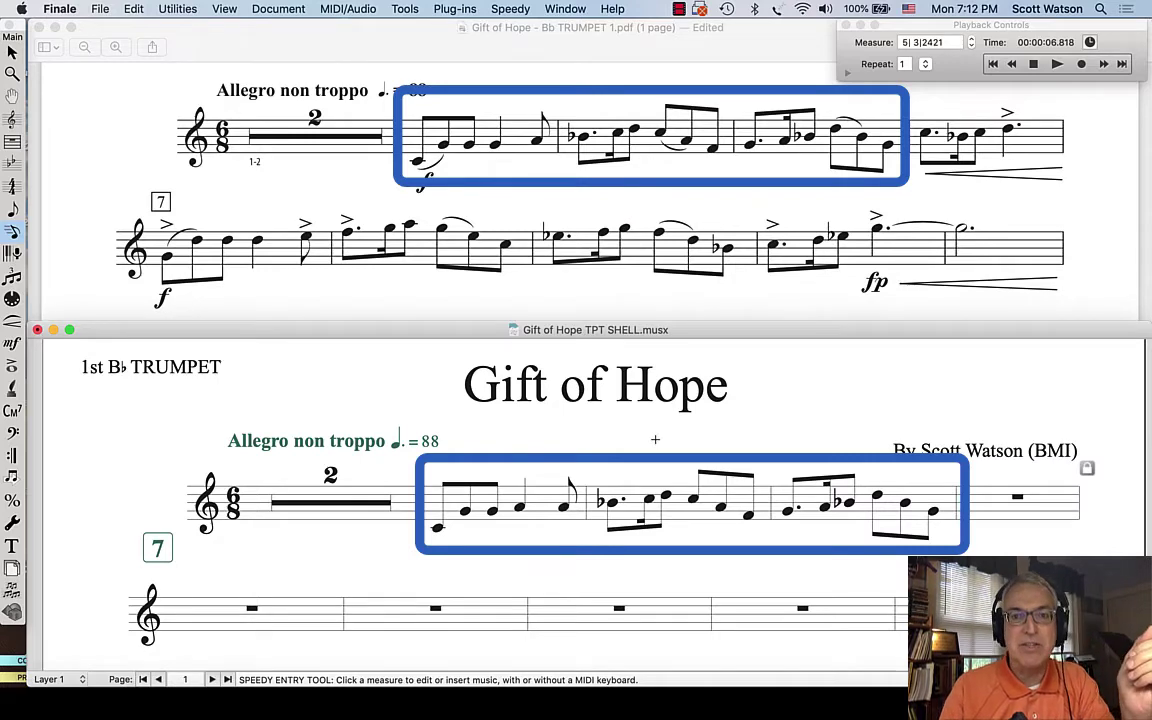
{"action": "left_click", "coordinate": [278, 9]}
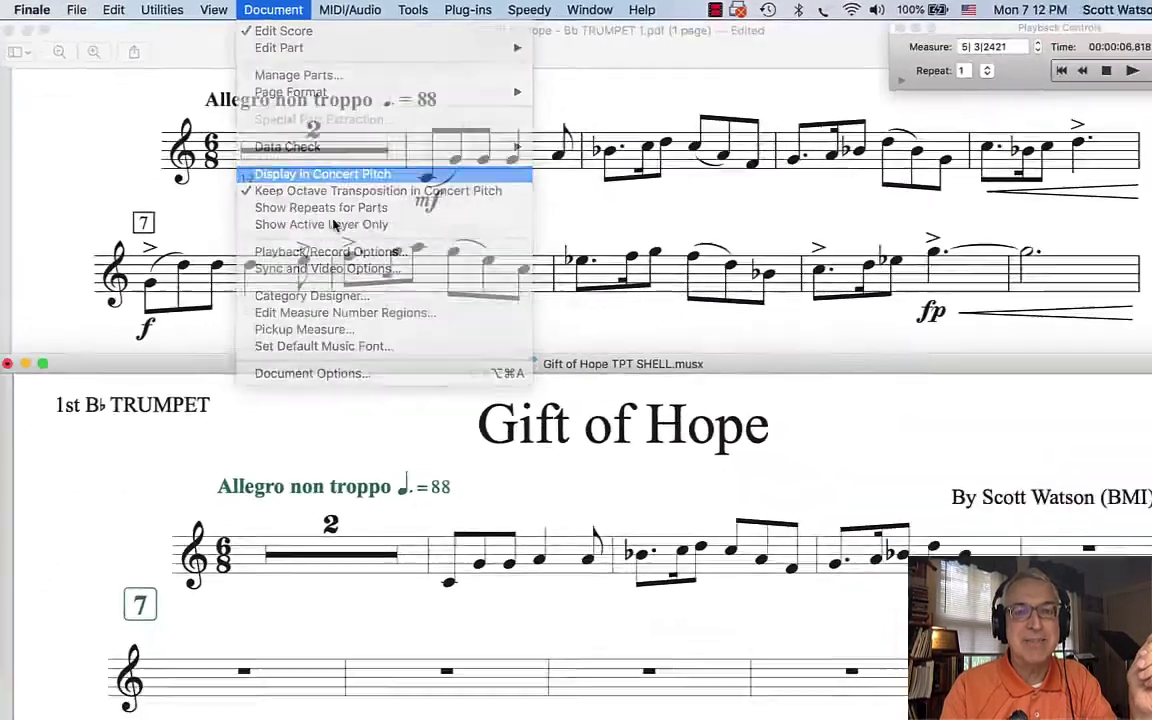
{"action": "left_click", "coordinate": [318, 265]}
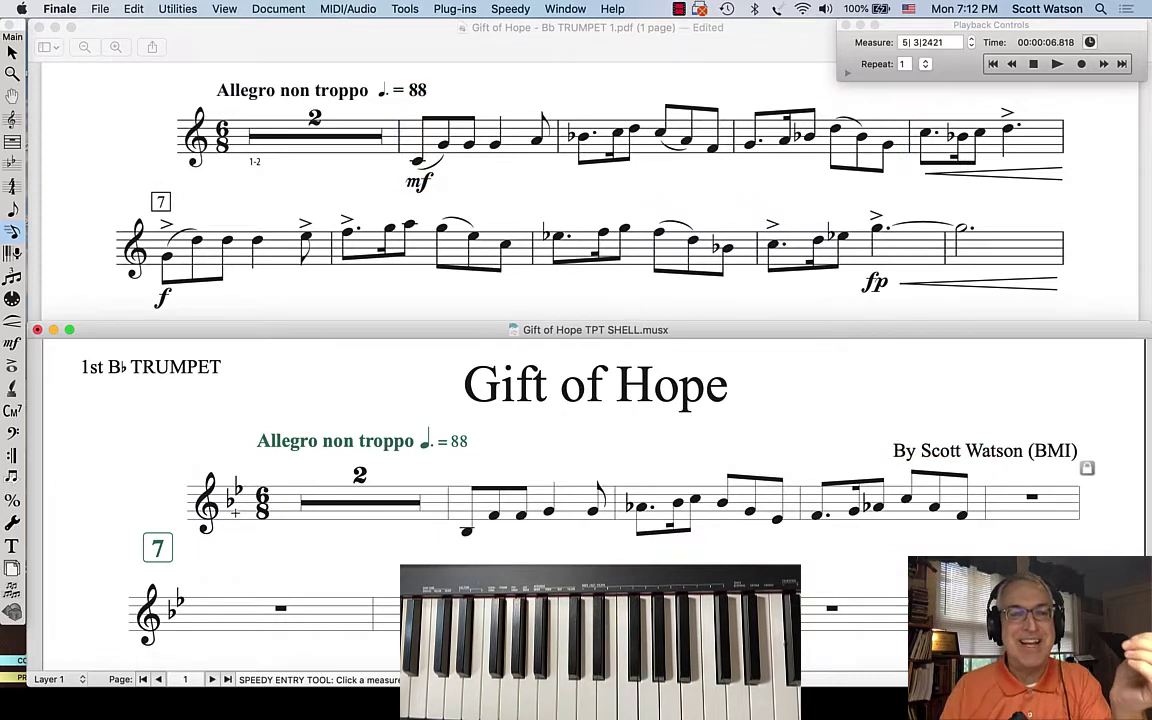
{"action": "left_click", "coordinate": [266, 8]}
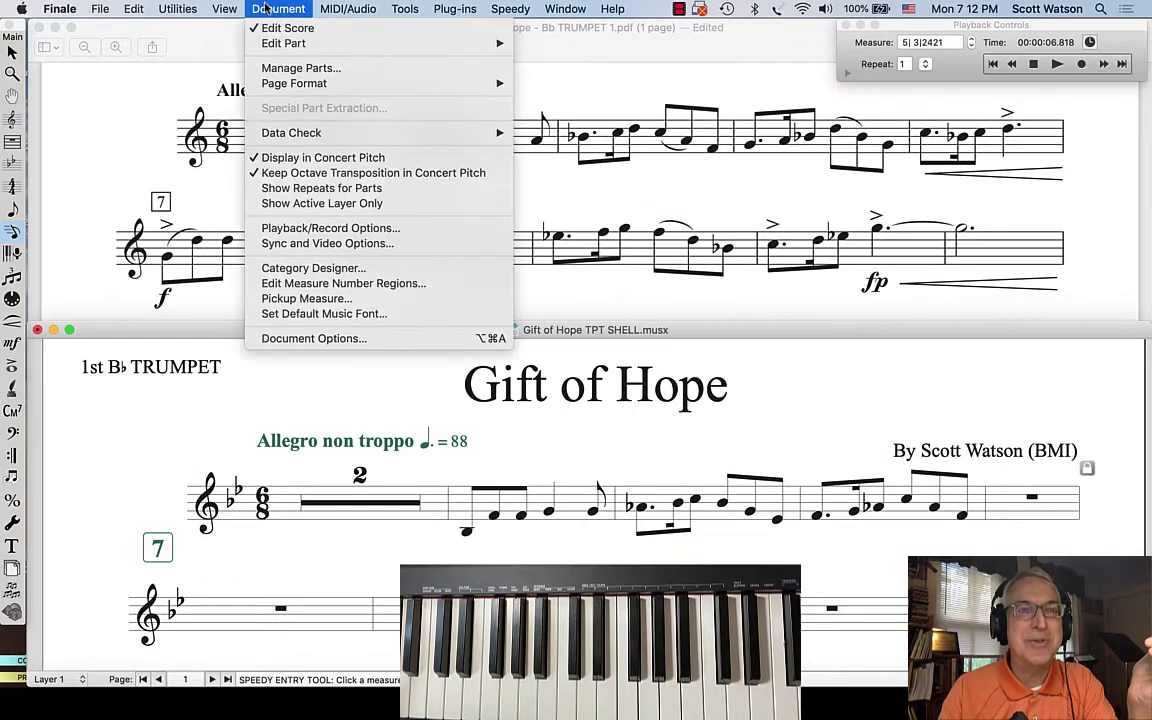
{"action": "left_click", "coordinate": [270, 157]}
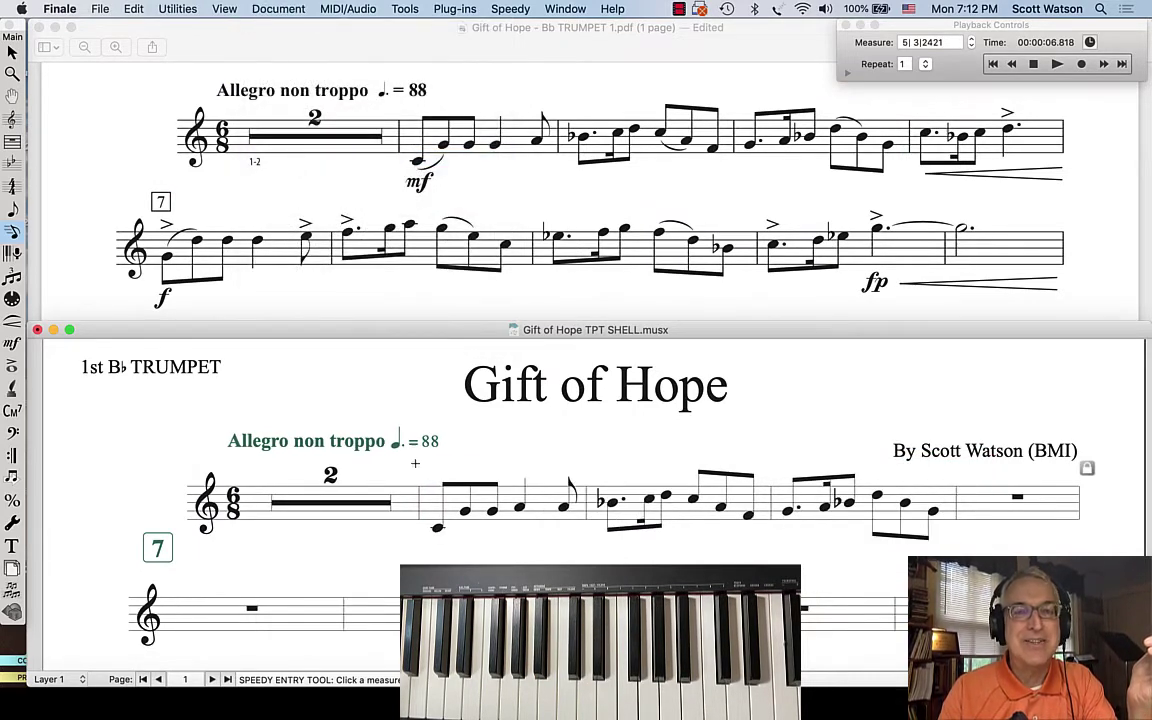
{"action": "left_click", "coordinate": [427, 488]}
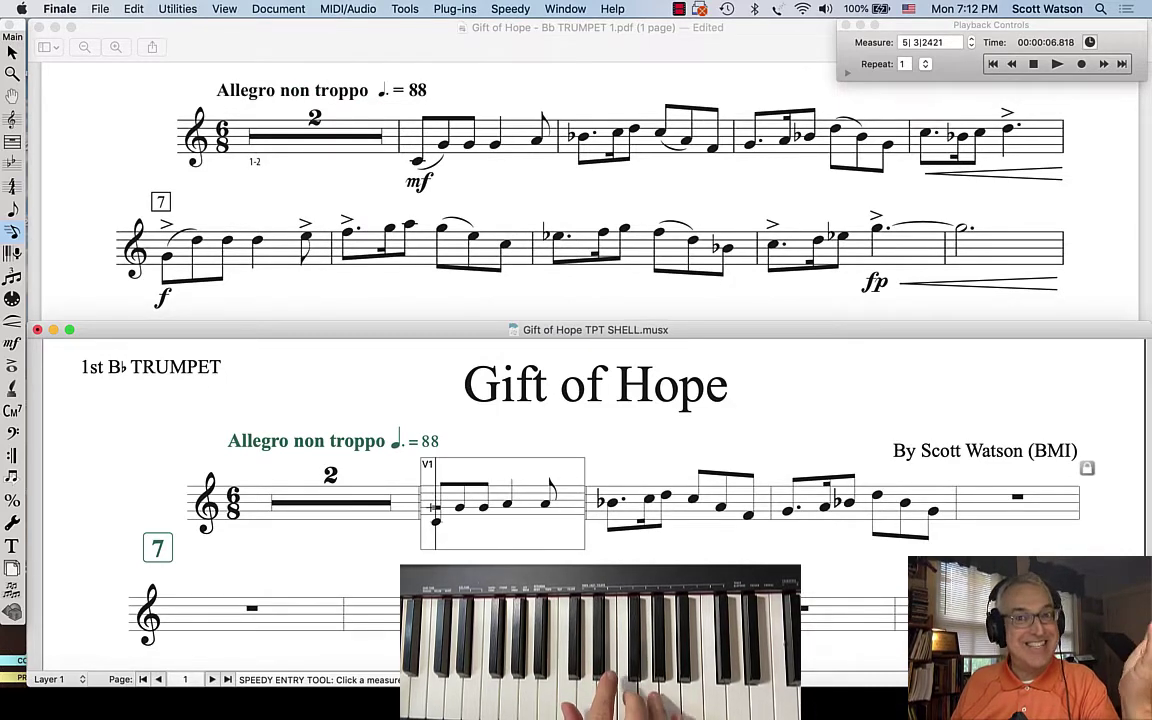
{"action": "left_click", "coordinate": [405, 406]}
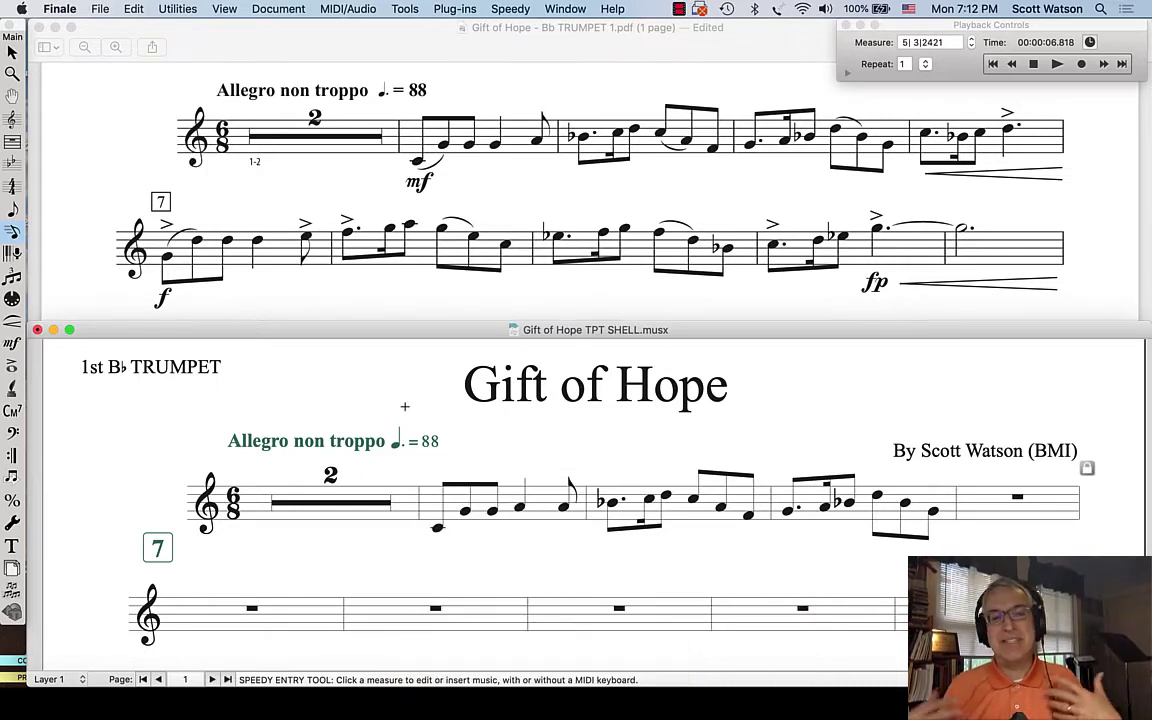